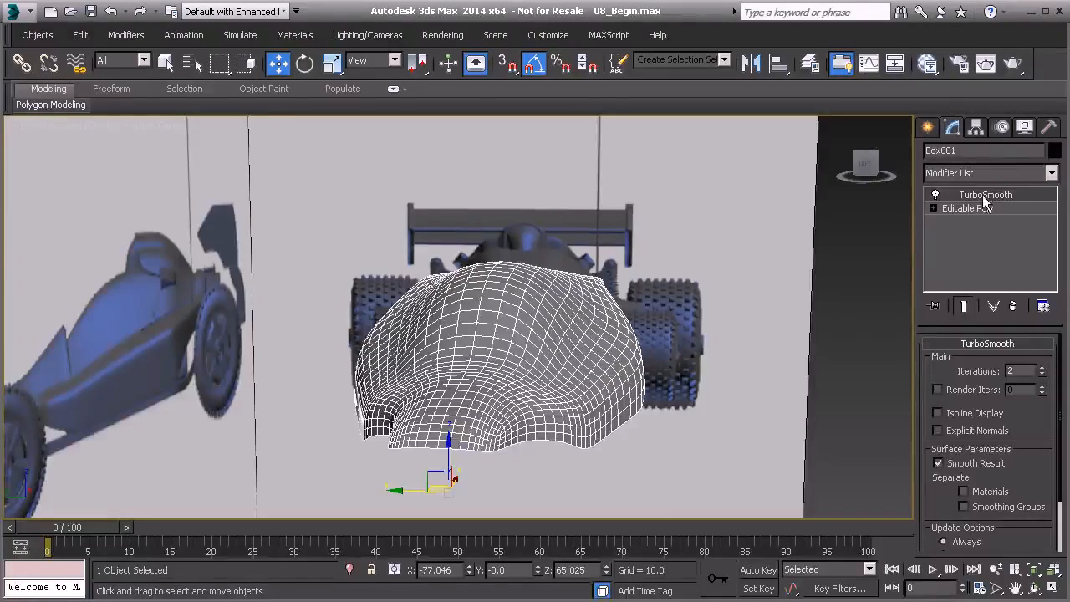
# Step: Examine the TurboSmoothed body against the reference images in the Front view and from several perspective angles
pyautogui.keyDown('alt'); pyautogui.moveTo(583, 362); pyautogui.dragTo(520, 345, button='middle'); pyautogui.keyUp('alt')
pyautogui.keyDown('alt'); pyautogui.moveTo(443, 347); pyautogui.dragTo(449, 342, button='middle'); pyautogui.keyUp('alt')
pyautogui.press('f')
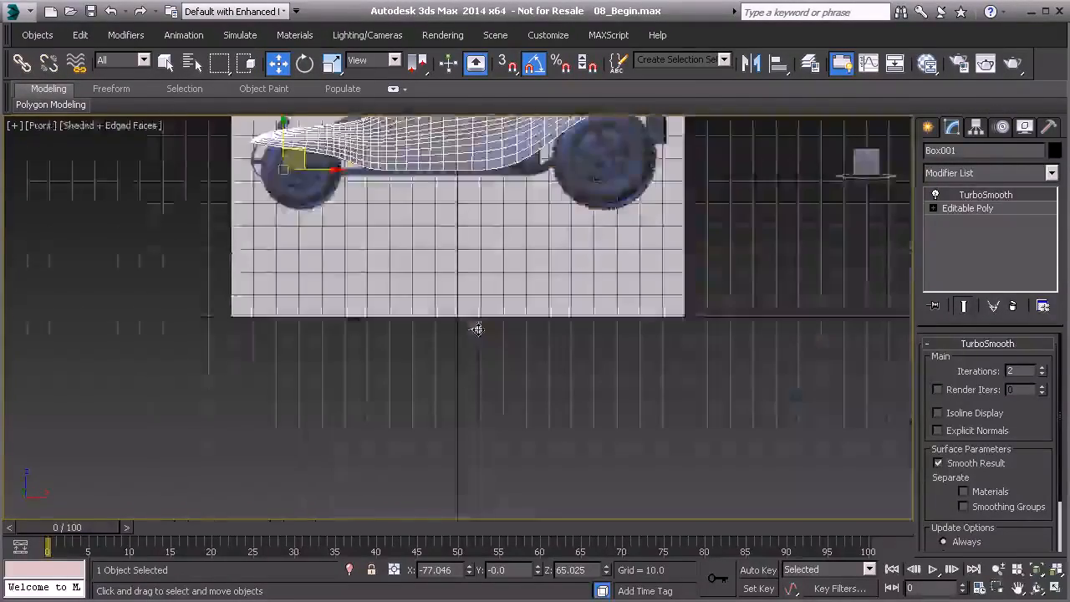
pyautogui.moveTo(442, 243); pyautogui.dragTo(457, 368, button='middle')
pyautogui.scroll(5, 432, 311)
pyautogui.moveTo(411, 239); pyautogui.dragTo(412, 319, button='middle')
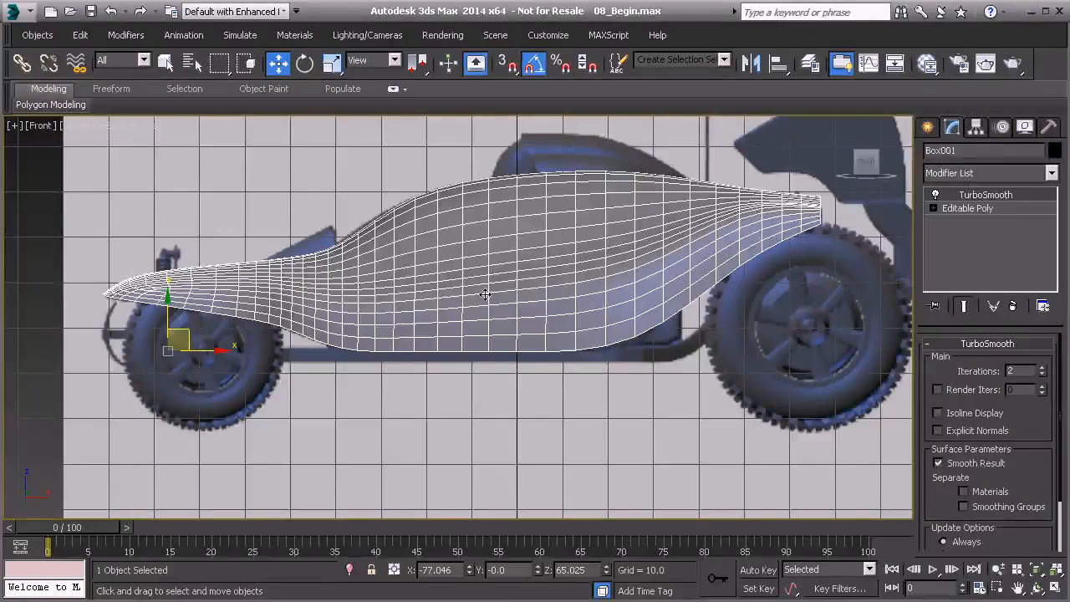
pyautogui.press('p')
pyautogui.keyDown('alt'); pyautogui.moveTo(438, 303); pyautogui.dragTo(543, 268, button='middle'); pyautogui.keyUp('alt')
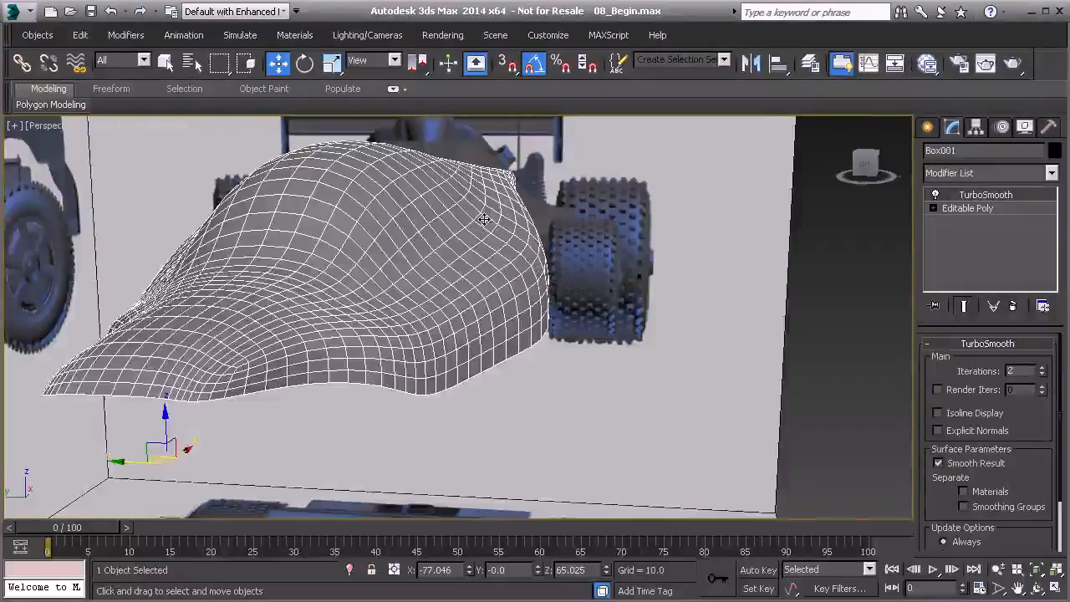
pyautogui.keyDown('alt'); pyautogui.moveTo(465, 234); pyautogui.dragTo(559, 237, button='middle'); pyautogui.keyUp('alt')
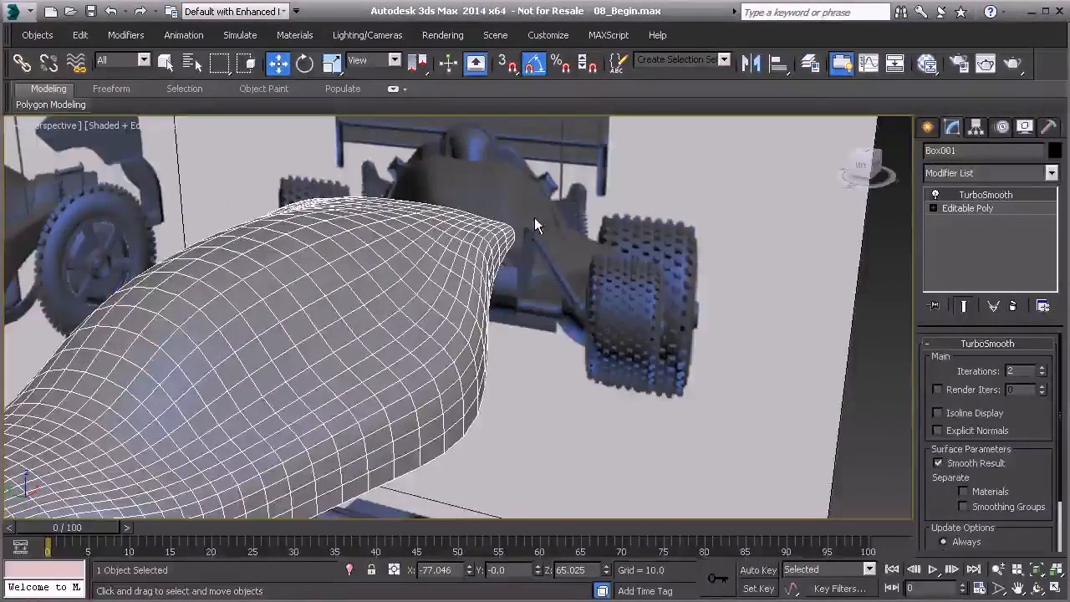
pyautogui.keyDown('alt'); pyautogui.moveTo(513, 178); pyautogui.dragTo(241, 337, button='middle'); pyautogui.keyUp('alt')
pyautogui.keyDown('alt'); pyautogui.moveTo(257, 281); pyautogui.dragTo(468, 218, button='middle'); pyautogui.keyUp('alt')
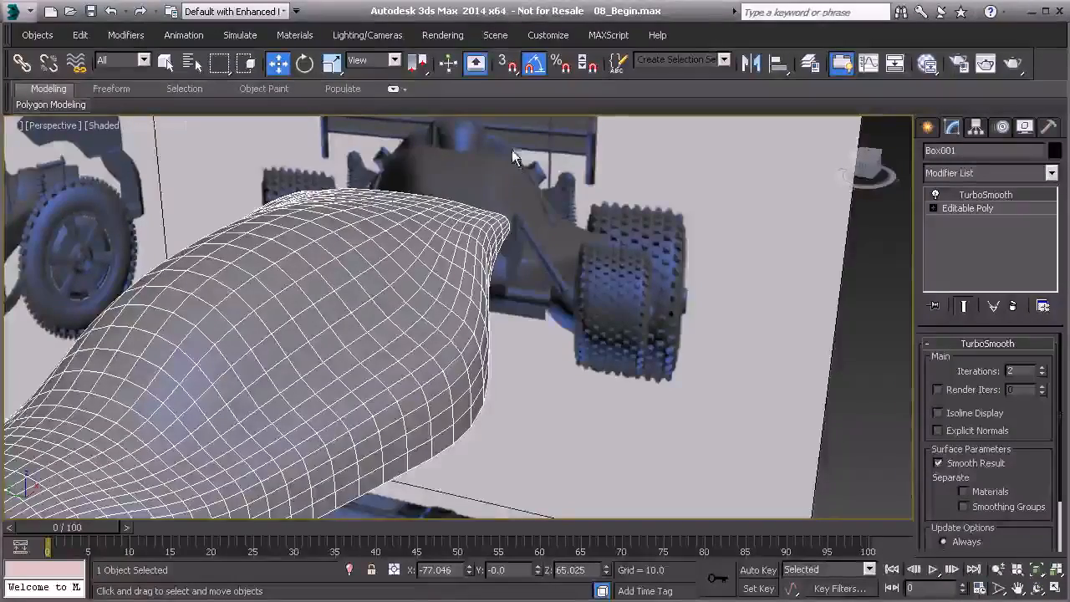
pyautogui.moveTo(446, 231); pyautogui.dragTo(468, 205, button='middle')
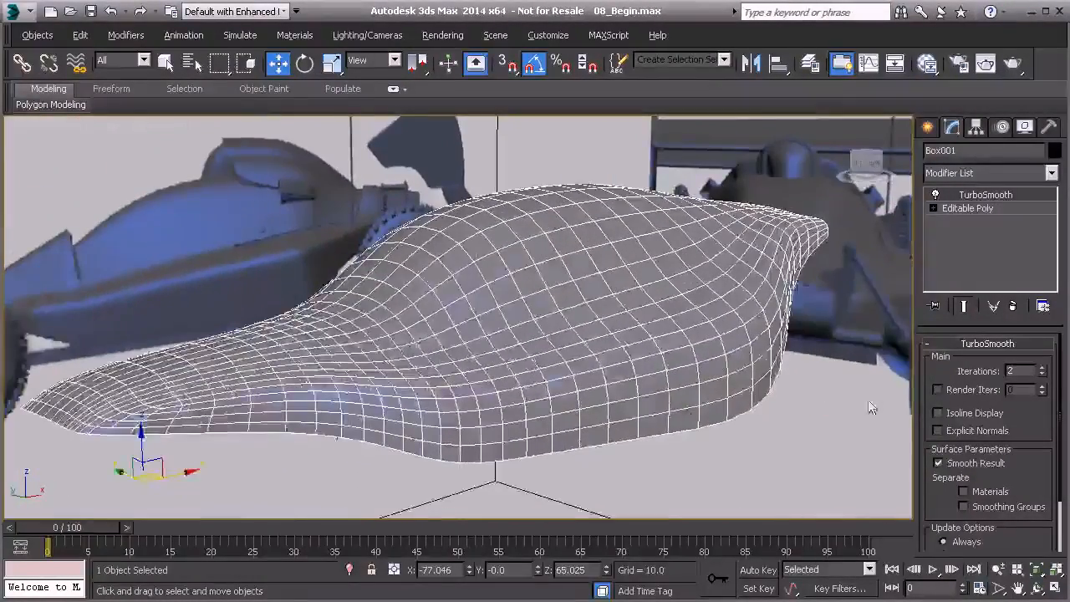
# Step: Enable Isoline Display on TurboSmooth, then enter Edge level of the Editable Poly with the end result shown
pyautogui.click(938, 413)
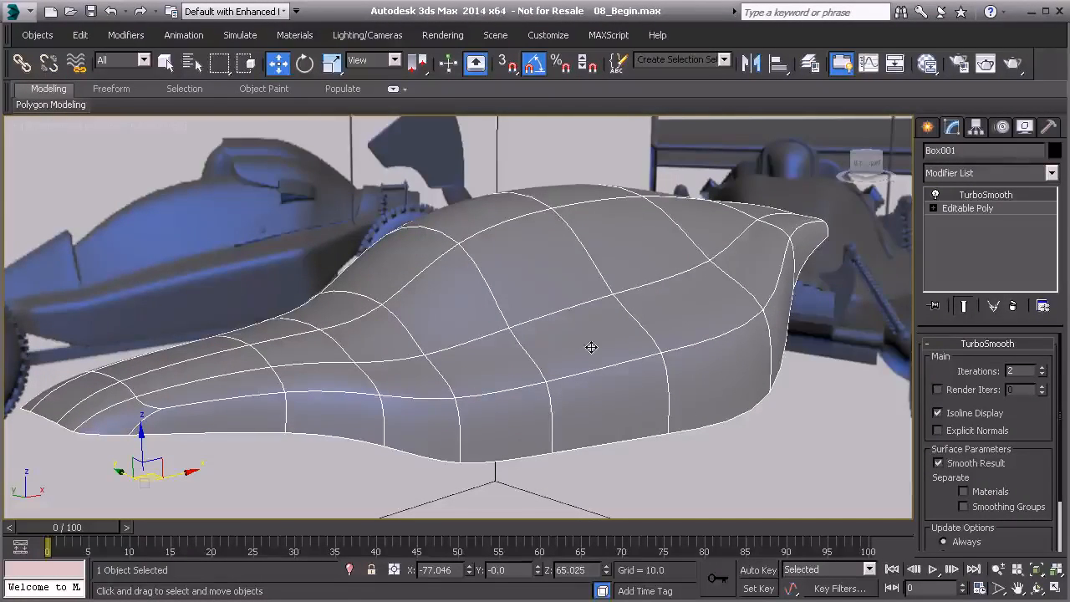
pyautogui.click(968, 209)
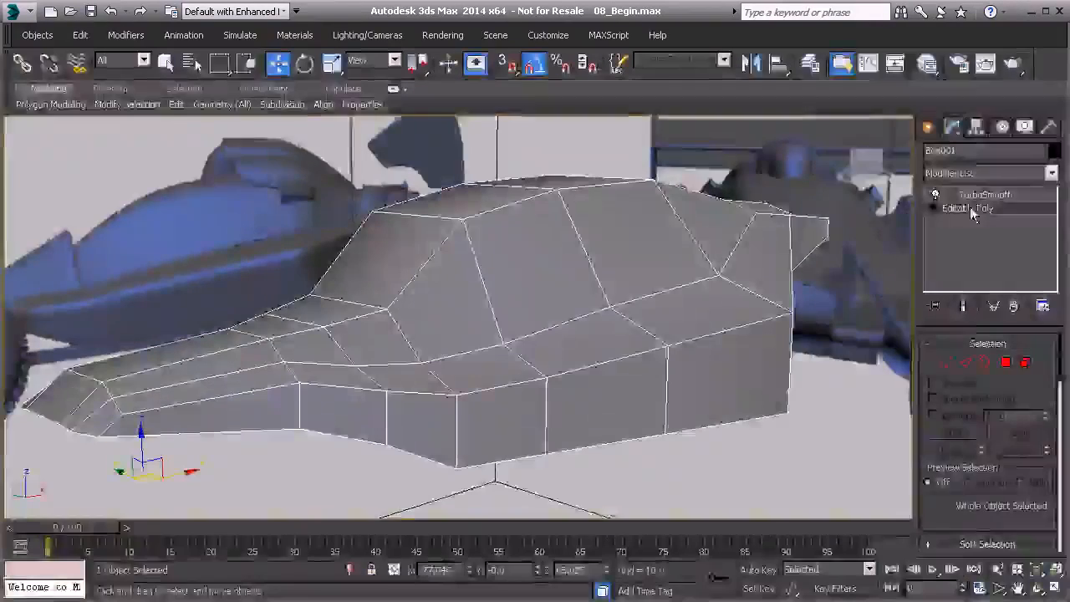
pyautogui.click(963, 307)
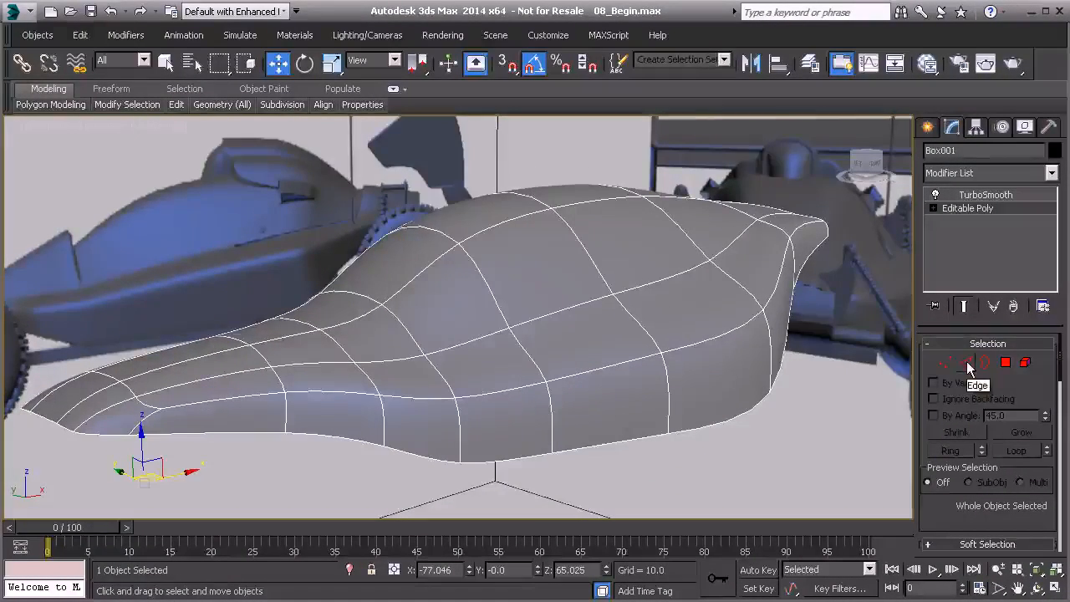
pyautogui.click(966, 364)
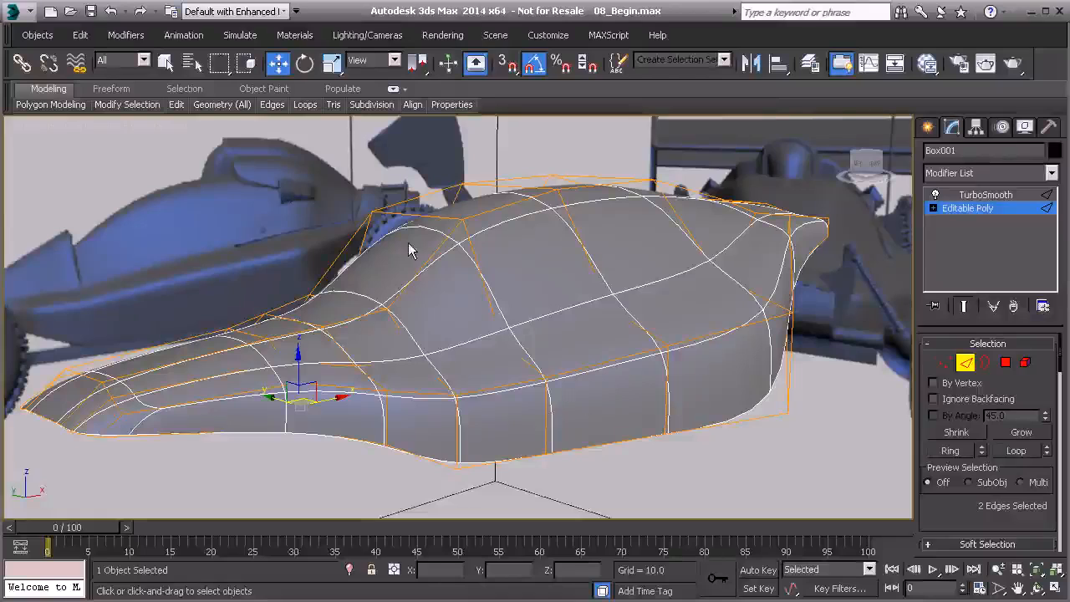
# Step: Use Swift Loop to insert a lengthwise edge loop along the top of the body, near its centre
pyautogui.moveTo(177, 107)
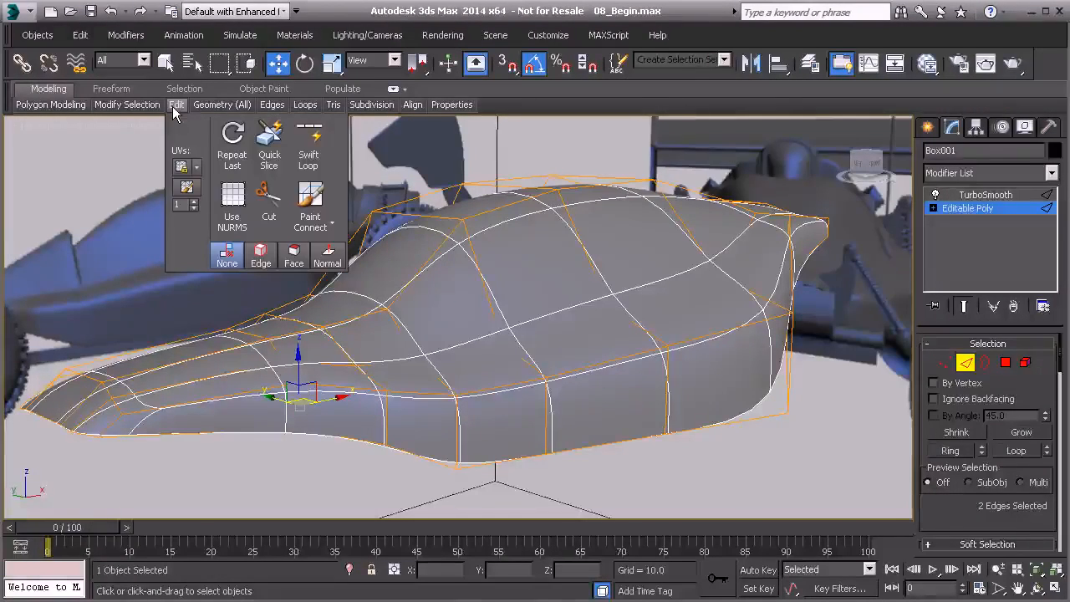
pyautogui.click(317, 153)
pyautogui.keyDown('alt'); pyautogui.moveTo(389, 283); pyautogui.dragTo(535, 310, button='middle'); pyautogui.keyUp('alt')
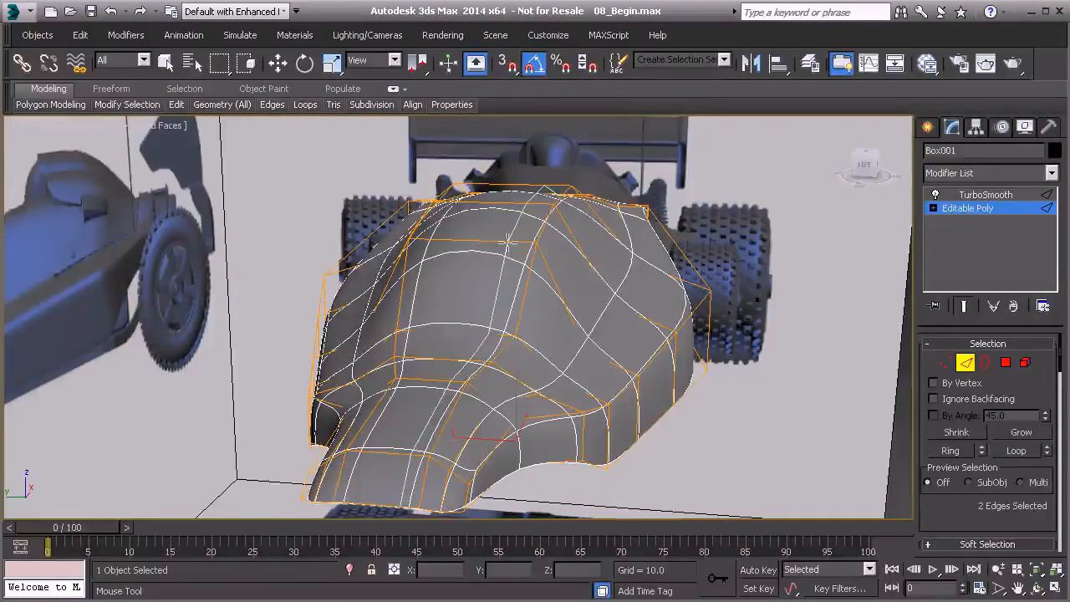
pyautogui.click(503, 242)
pyautogui.keyDown('alt'); pyautogui.moveTo(504, 242); pyautogui.dragTo(535, 213, button='middle'); pyautogui.keyUp('alt')
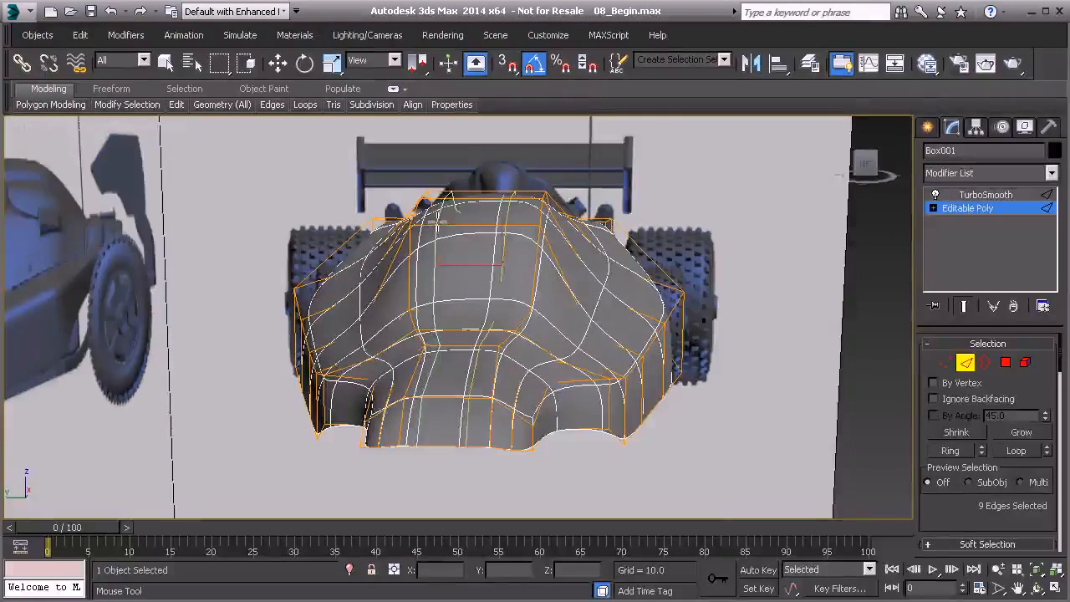
pyautogui.keyDown('alt'); pyautogui.moveTo(485, 238); pyautogui.dragTo(318, 348, button='middle'); pyautogui.keyUp('alt')
pyautogui.moveTo(544, 220)
pyautogui.keyDown('alt'); pyautogui.mouseDown(button='middle')
pyautogui.moveTo(528, 234)
pyautogui.moveTo(575, 192)
pyautogui.moveTo(553, 213)
pyautogui.mouseUp(button='middle'); pyautogui.keyUp('alt')
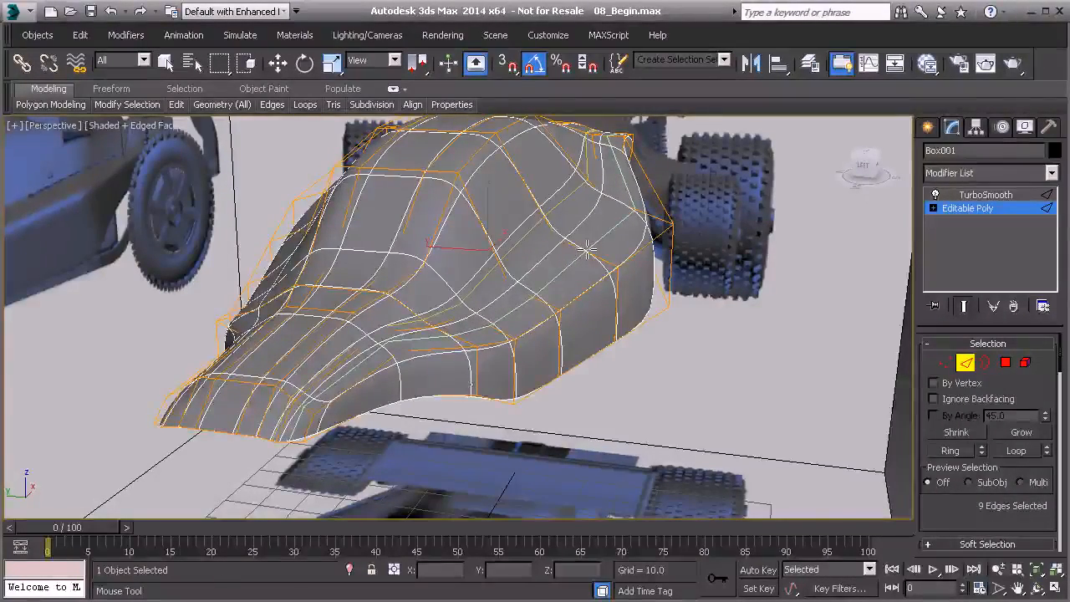
# Step: Try inserting a lengthwise edge loop along the body's side in wireframe display, and undo it
pyautogui.keyDown('alt'); pyautogui.moveTo(588, 249); pyautogui.dragTo(452, 314, button='middle'); pyautogui.keyUp('alt')
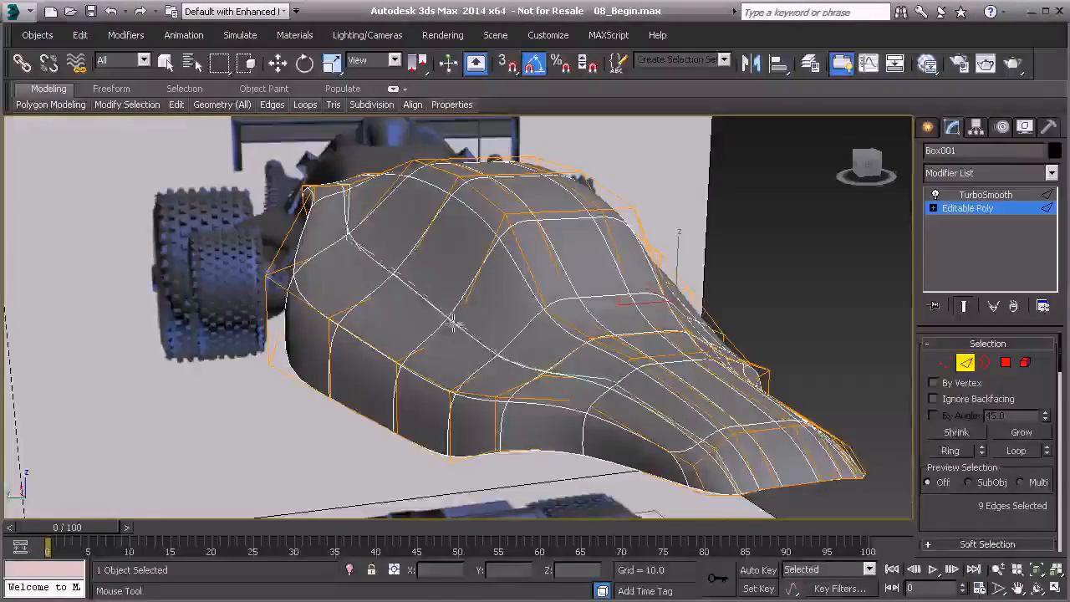
pyautogui.press('F3')
pyautogui.keyDown('alt'); pyautogui.moveTo(444, 311); pyautogui.dragTo(399, 288, button='middle'); pyautogui.keyUp('alt')
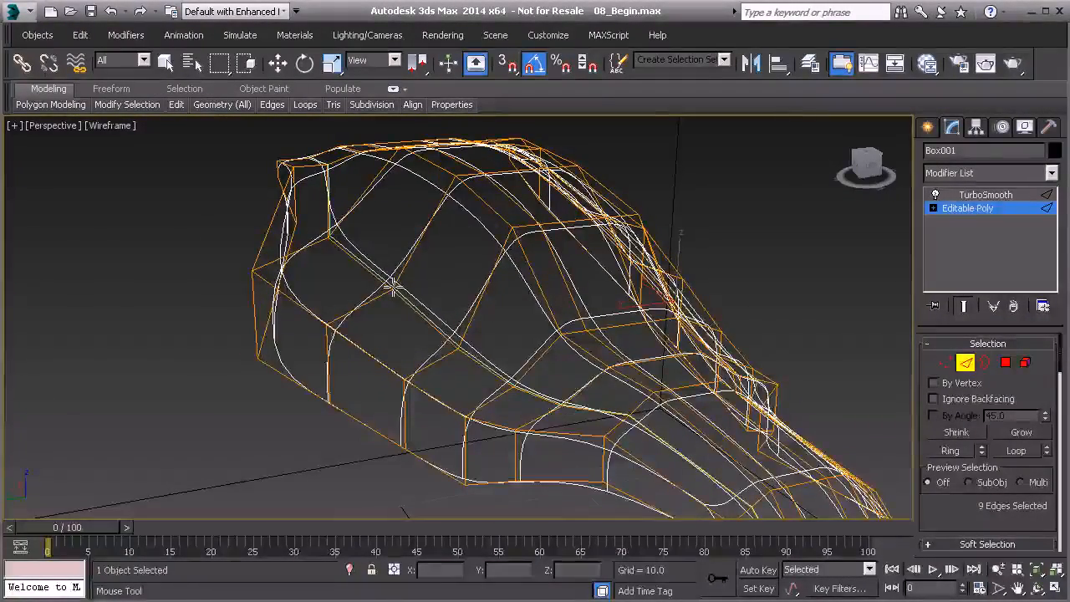
pyautogui.click(391, 286)
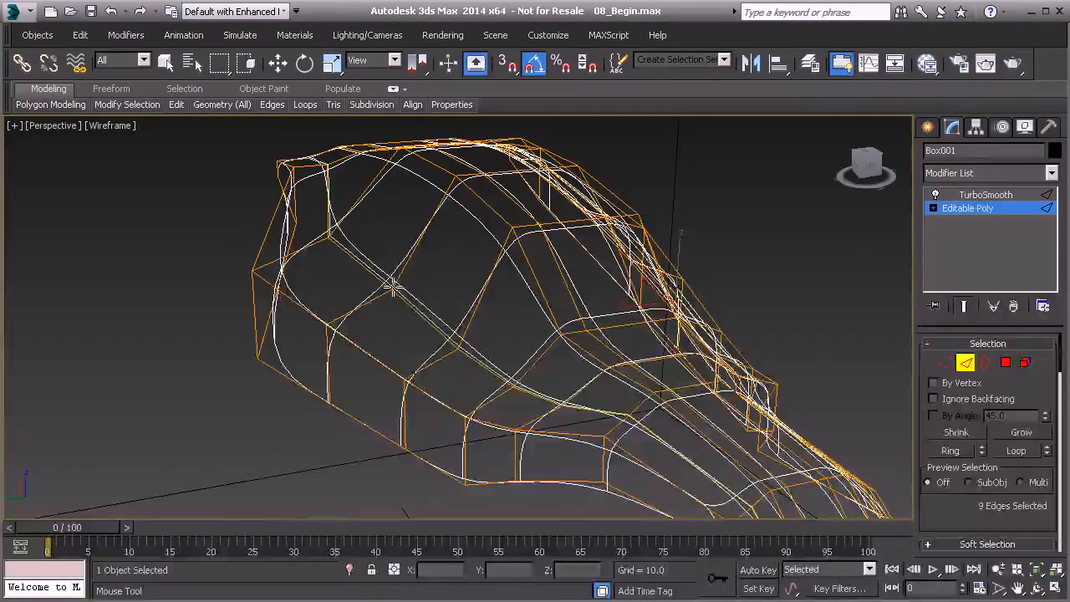
pyautogui.press('F3')
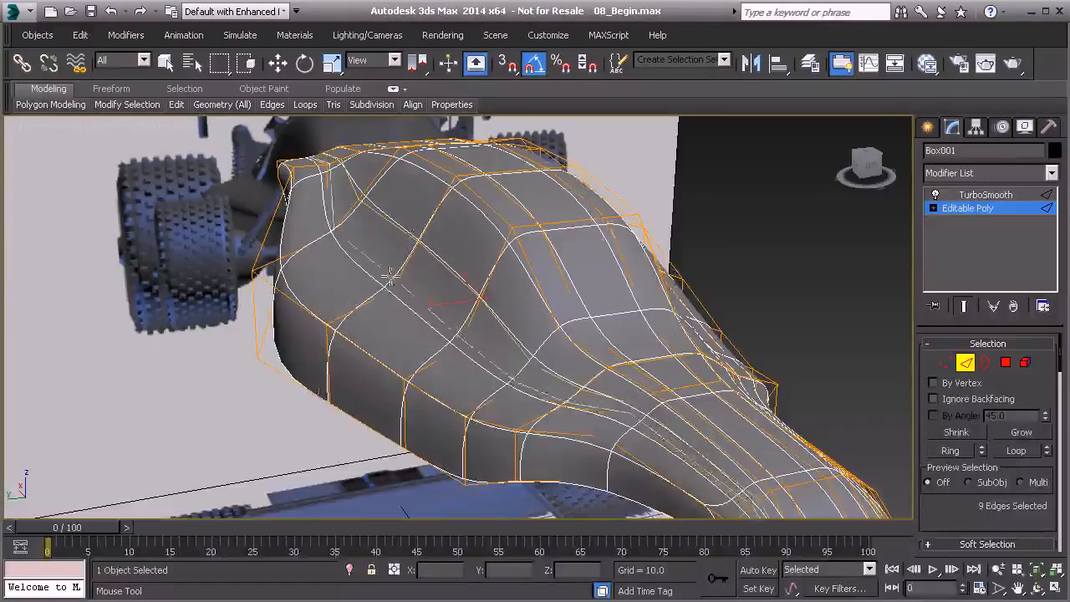
pyautogui.hotkey('ctrl', 'z')
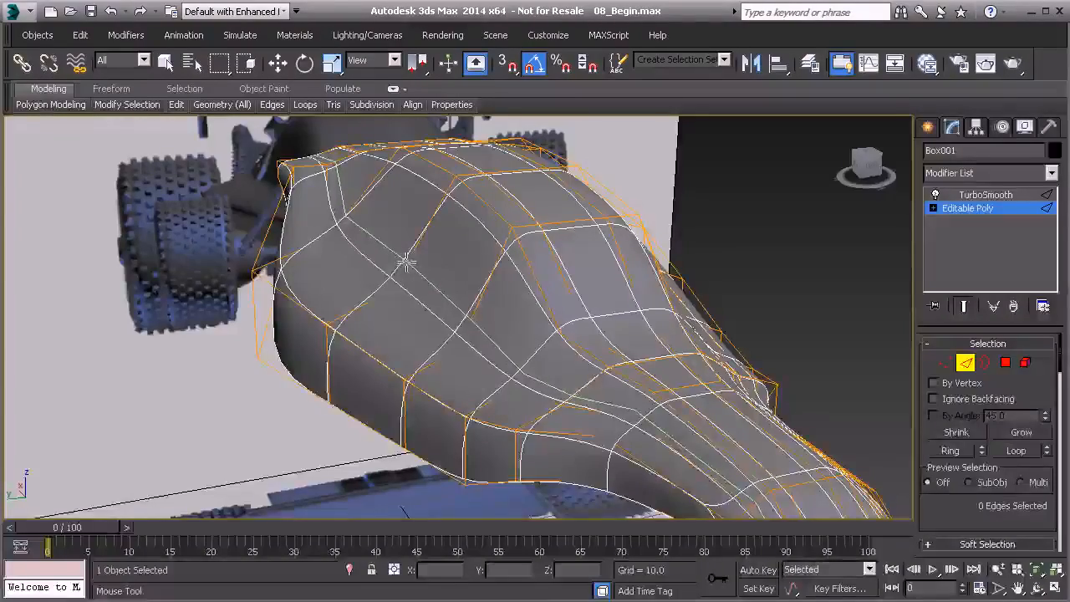
# Step: Insert a lengthwise edge loop on the body's sloping side and another around its lower side wall, and exit Edge level
pyautogui.click(405, 261)
pyautogui.keyDown('alt'); pyautogui.moveTo(404, 261); pyautogui.dragTo(541, 341, button='middle'); pyautogui.keyUp('alt')
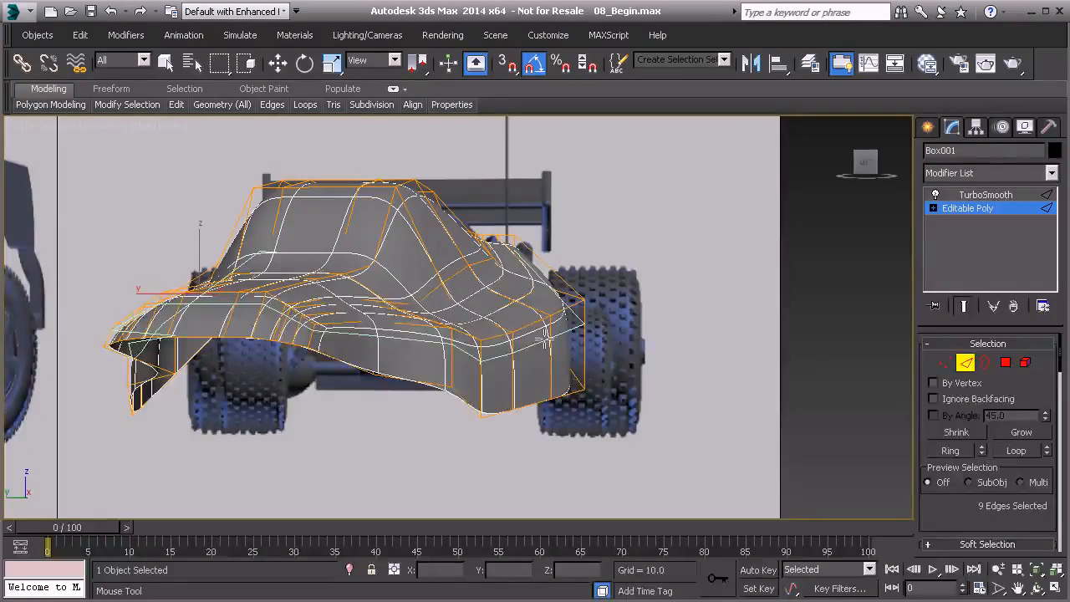
pyautogui.keyDown('ctrl'); pyautogui.doubleClick(562, 335); pyautogui.keyUp('ctrl')
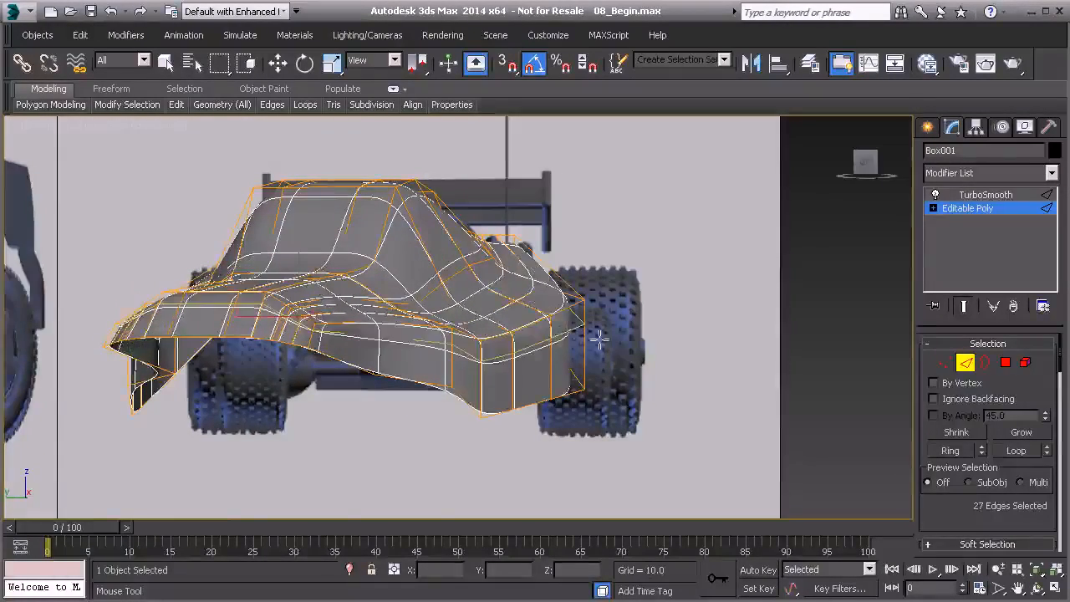
pyautogui.keyDown('alt'); pyautogui.moveTo(561, 335); pyautogui.dragTo(513, 359, button='middle'); pyautogui.keyUp('alt')
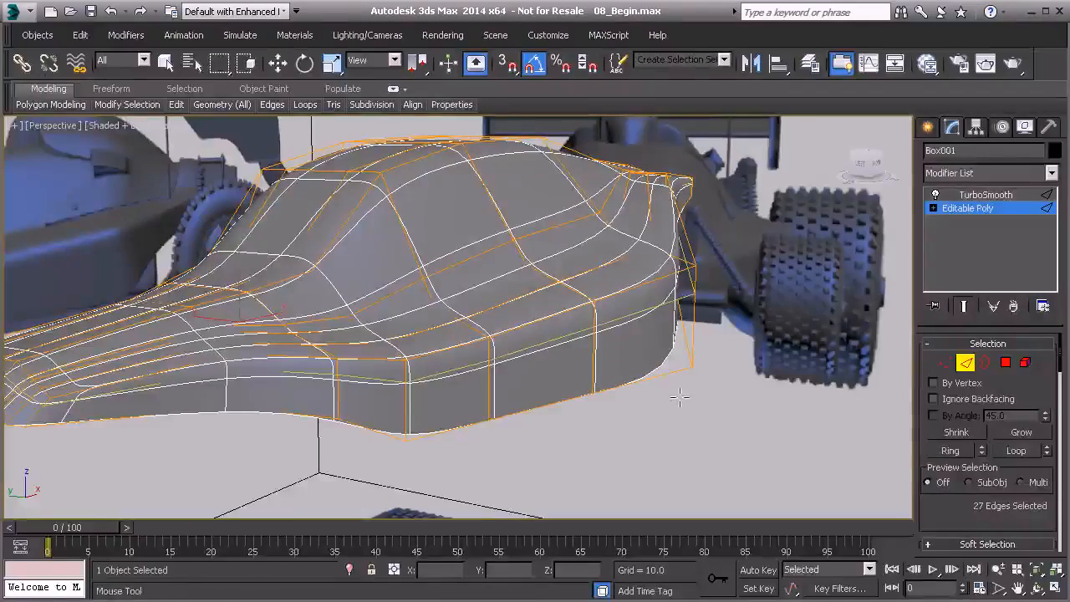
pyautogui.press('w')
pyautogui.moveTo(207, 106)
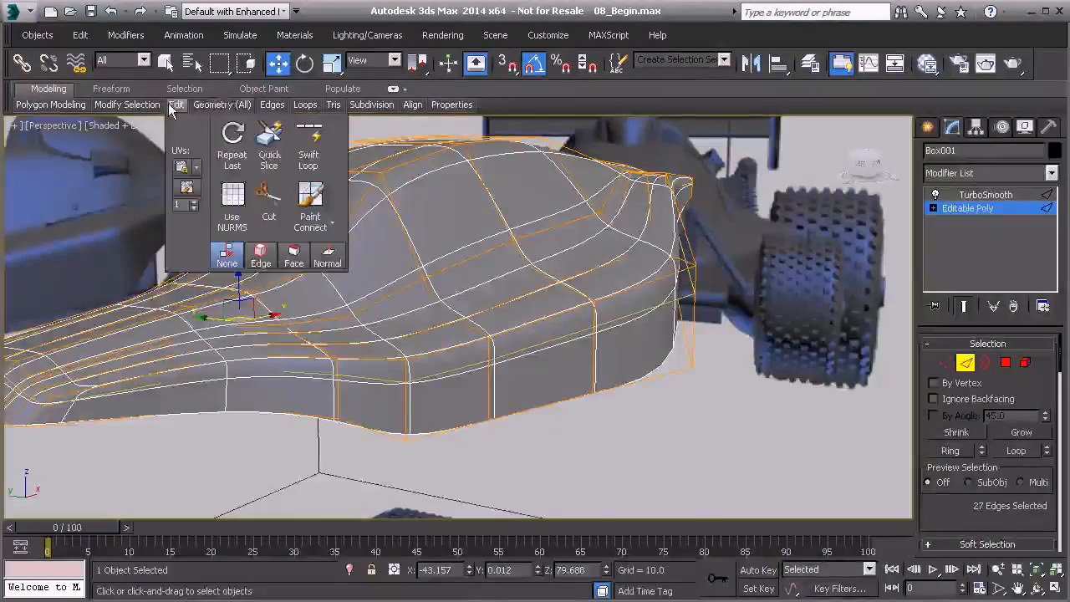
pyautogui.click(967, 361)
# Step: Examine the smoothed body from several angles with nothing selected and edged faces hidden
pyautogui.keyDown('alt'); pyautogui.moveTo(821, 358); pyautogui.dragTo(625, 359, button='middle'); pyautogui.keyUp('alt')
pyautogui.scroll(-3, 748, 393)
pyautogui.keyDown('alt'); pyautogui.moveTo(625, 360); pyautogui.dragTo(664, 370, button='middle'); pyautogui.keyUp('alt')
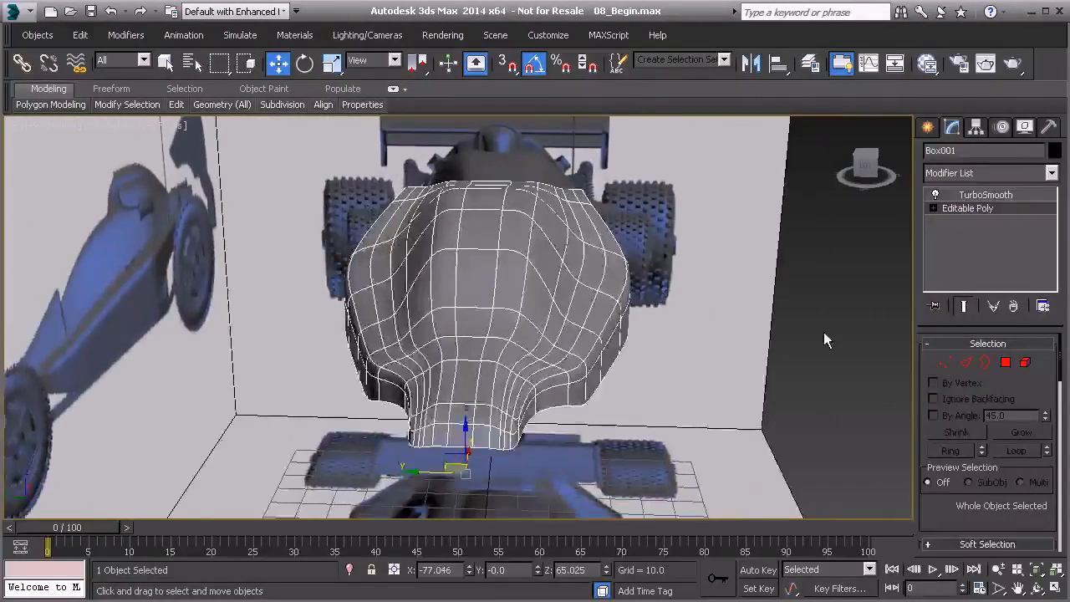
pyautogui.click(820, 337)
pyautogui.keyDown('alt'); pyautogui.moveTo(814, 359); pyautogui.dragTo(774, 354, button='middle'); pyautogui.keyUp('alt')
pyautogui.press('F4')
pyautogui.keyDown('alt'); pyautogui.moveTo(644, 372); pyautogui.dragTo(481, 383, button='middle'); pyautogui.keyUp('alt')
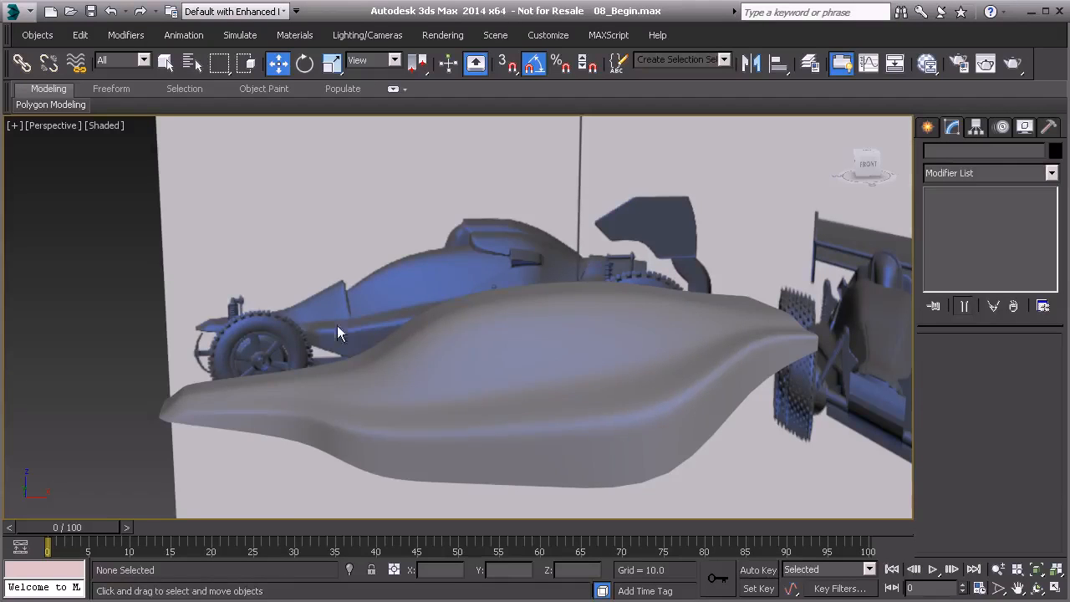
pyautogui.keyDown('alt'); pyautogui.moveTo(352, 324); pyautogui.dragTo(361, 301, button='middle'); pyautogui.keyUp('alt')
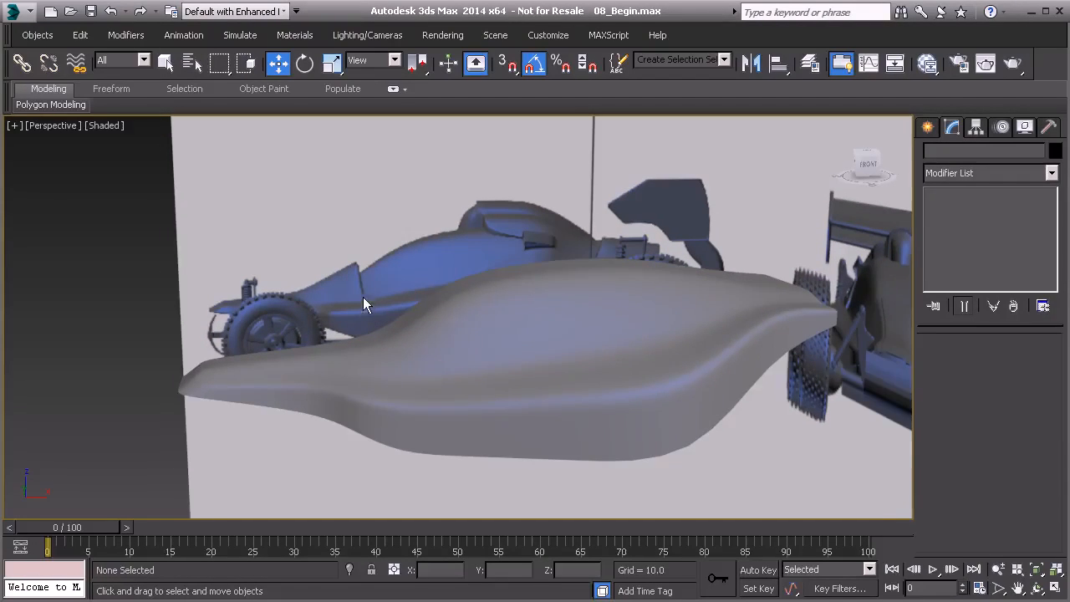
# Step: Reselect the body and enter Edge level of the Editable Poly at the transition between nose and cockpit
pyautogui.click(355, 360)
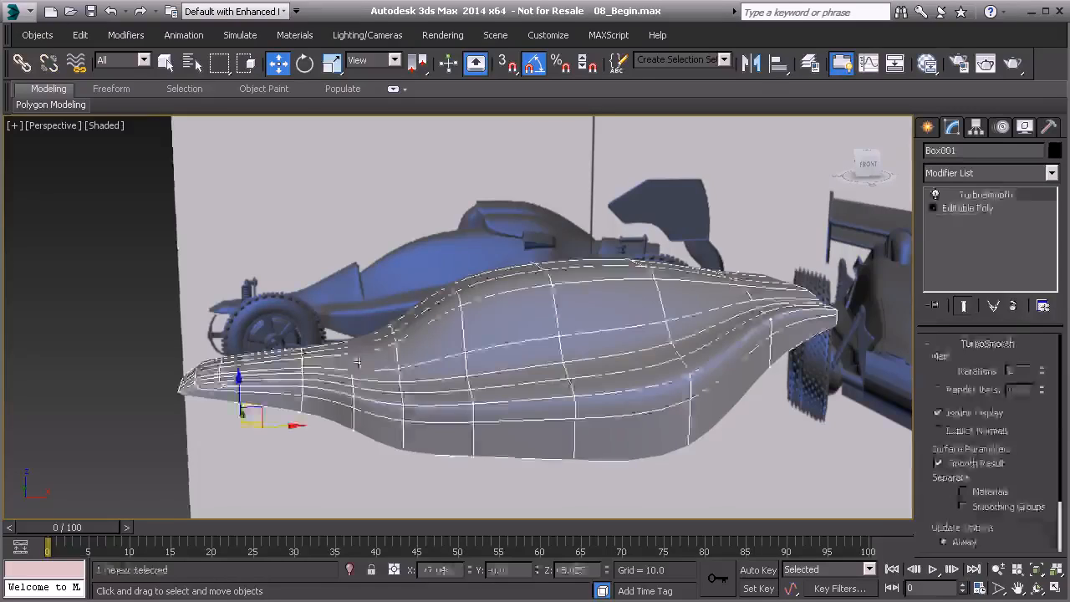
pyautogui.click(966, 210)
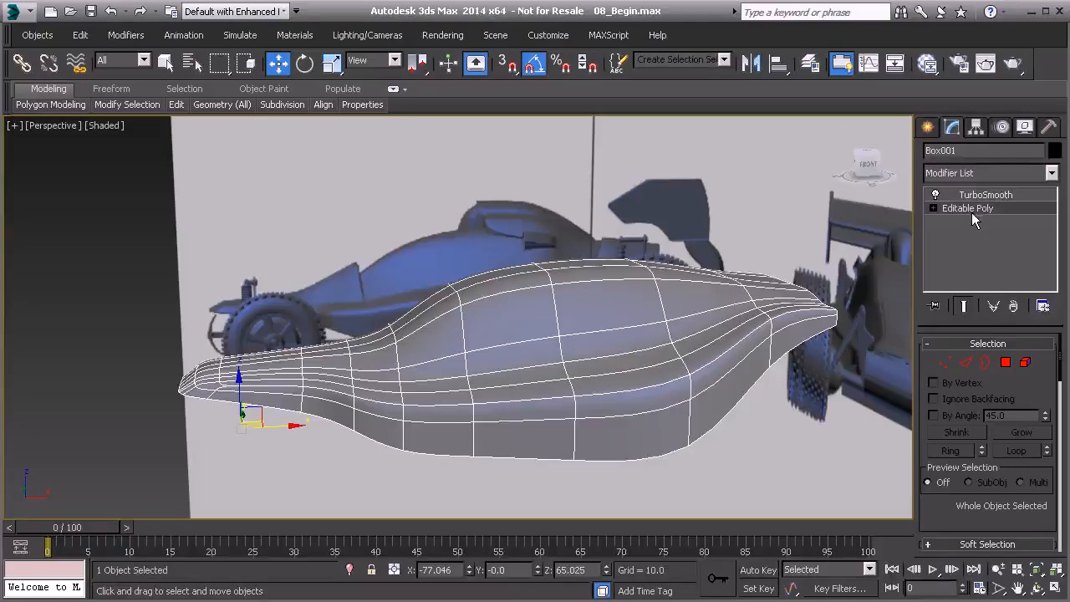
pyautogui.click(966, 362)
pyautogui.scroll(4, 445, 329)
pyautogui.scroll(5, 446, 329)
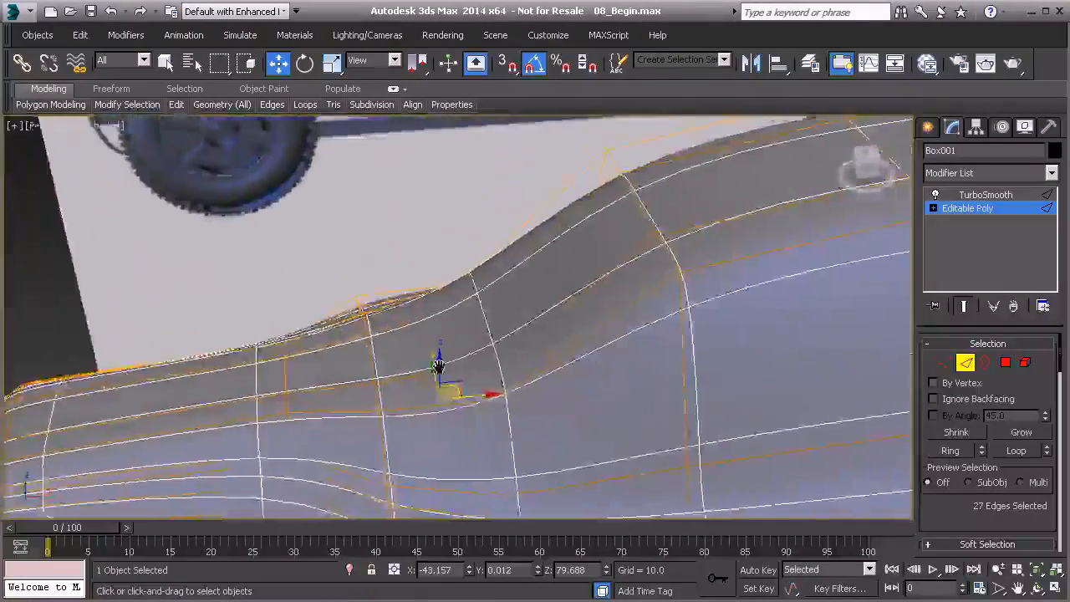
pyautogui.keyDown('alt'); pyautogui.moveTo(438, 366); pyautogui.dragTo(403, 297, button='middle'); pyautogui.keyUp('alt')
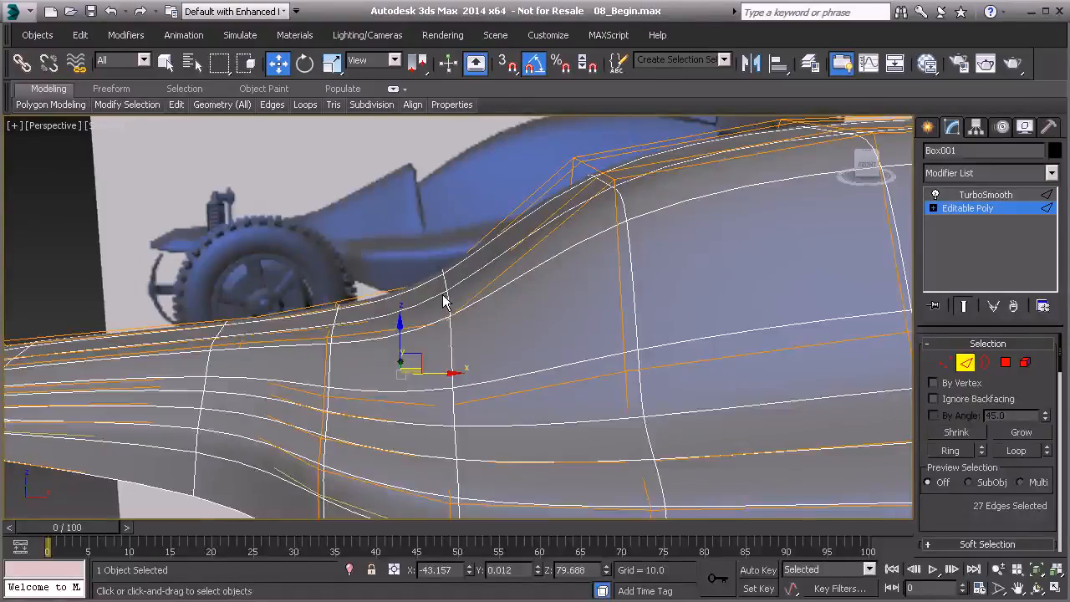
# Step: In the Front view, use Swift Loop to insert a vertical edge loop just ahead of where the nose meets the cockpit rise
pyautogui.press('f')
pyautogui.scroll(4, 443, 298)
pyautogui.click(423, 293)
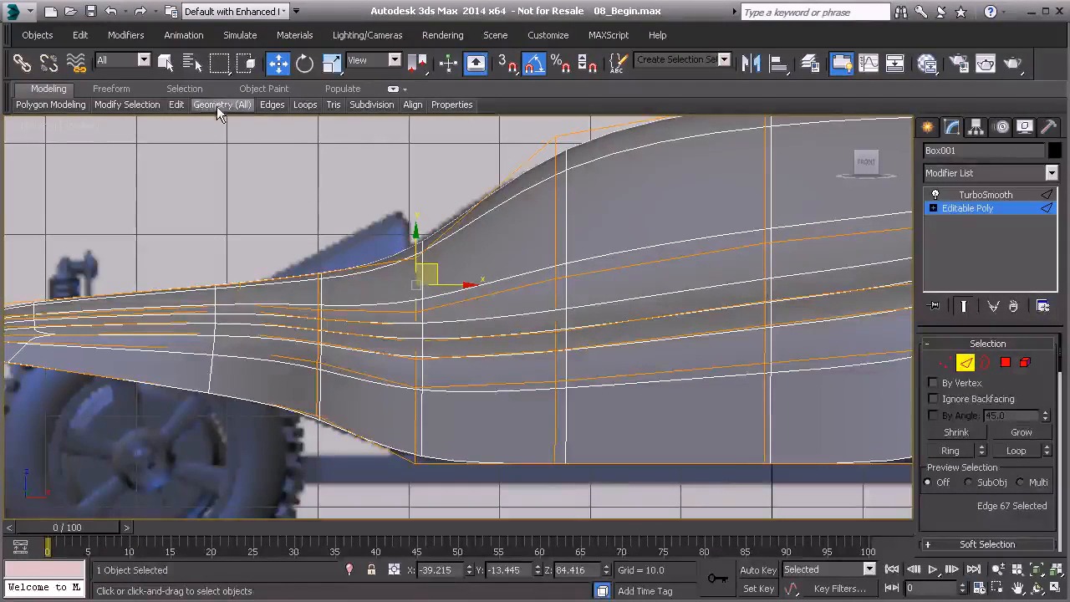
pyautogui.moveTo(176, 104)
pyautogui.click(309, 149)
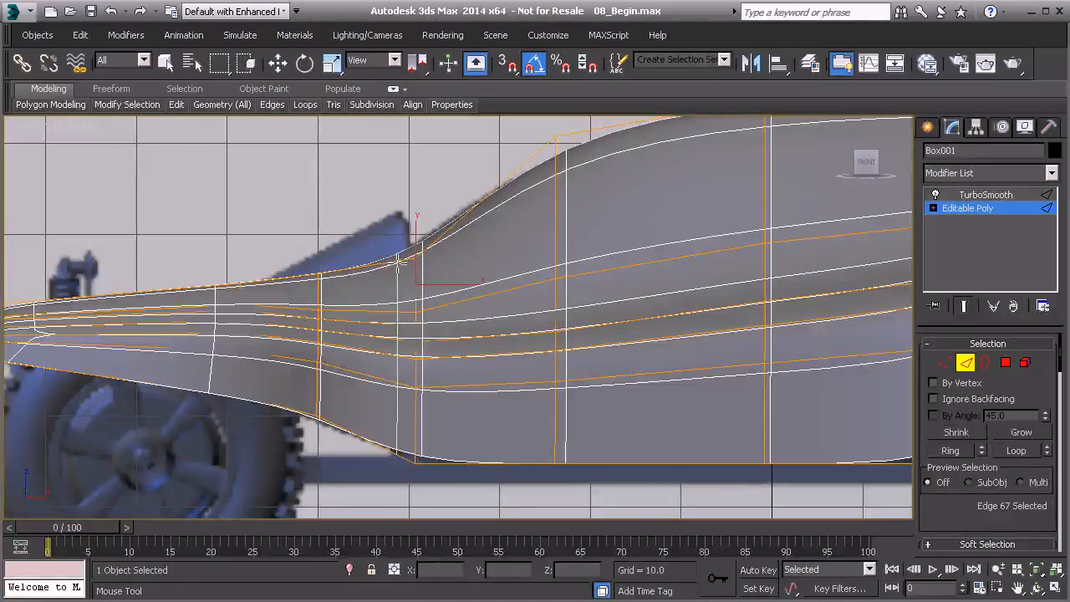
pyautogui.click(398, 264)
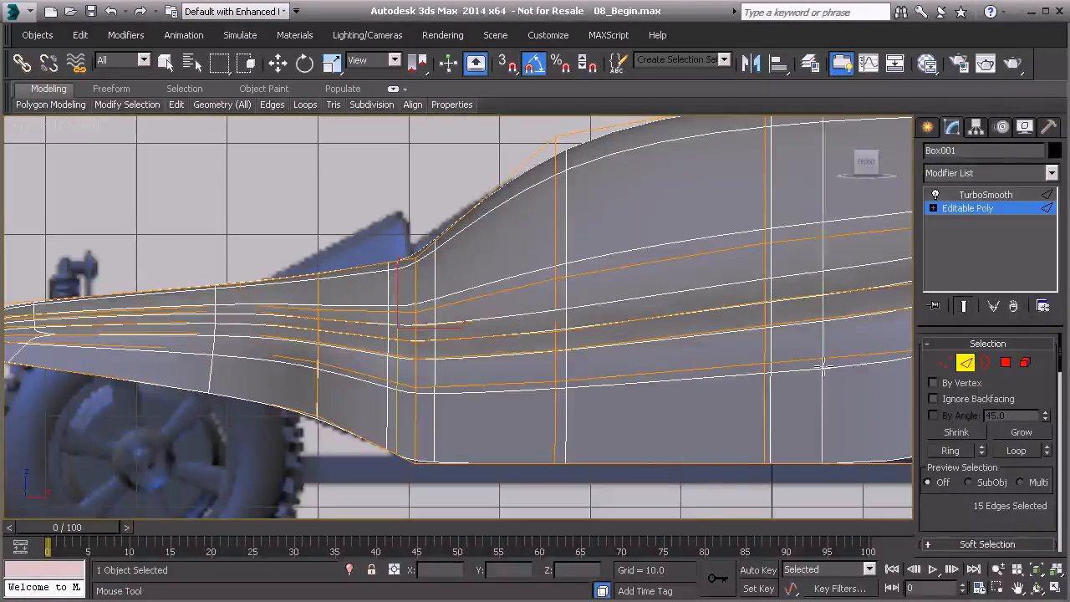
# Step: Enter Vertex level and raise the new loop's top vertices to the peak of the reference cowl lip
pyautogui.click(945, 362)
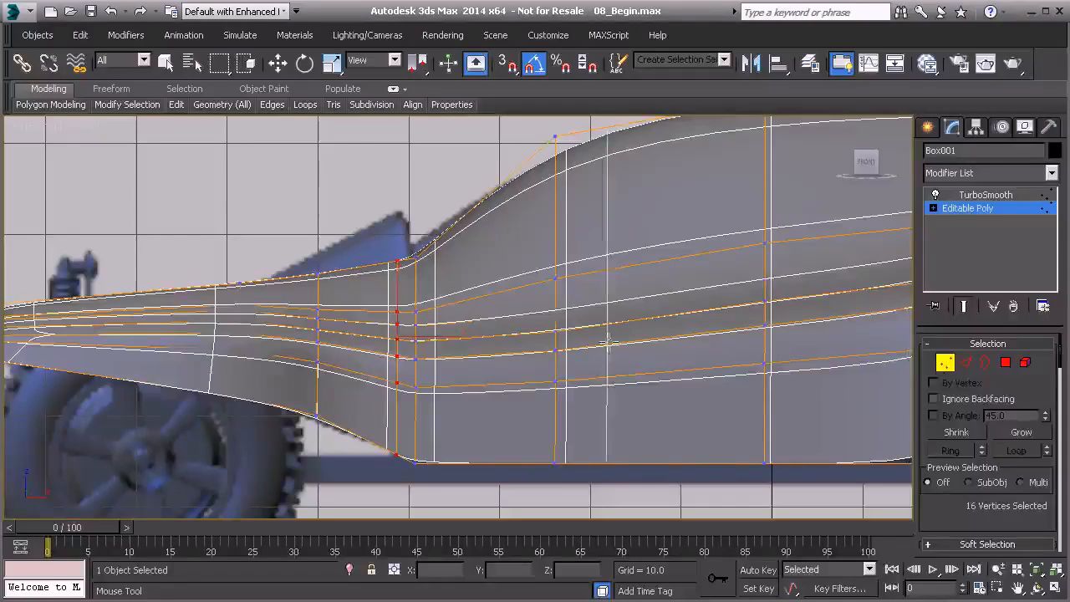
pyautogui.press('w')
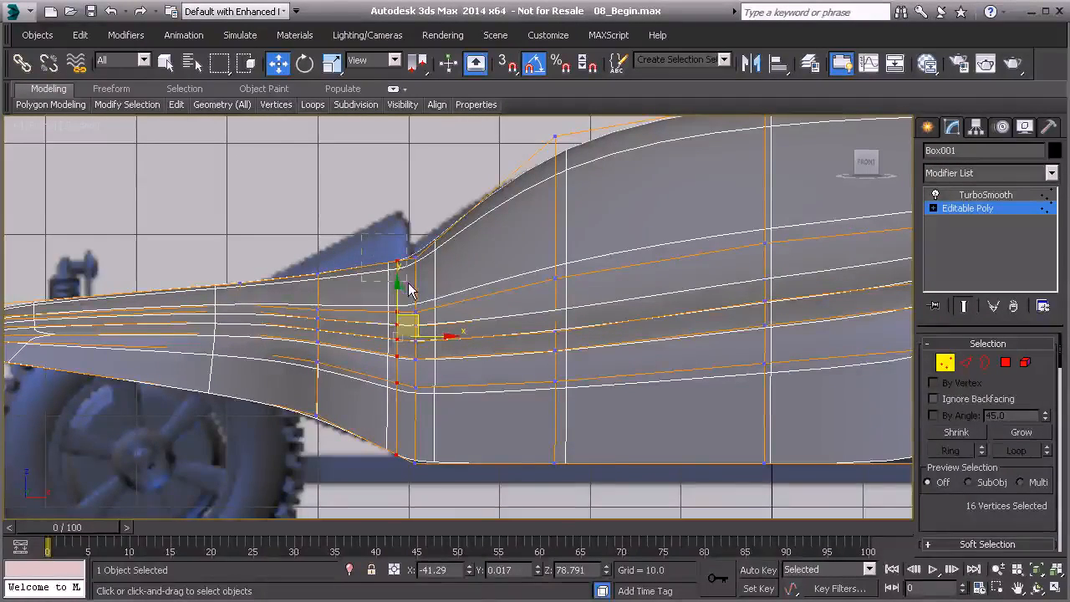
pyautogui.moveTo(408, 289); pyautogui.dragTo(411, 290)
pyautogui.moveTo(397, 225); pyautogui.dragTo(400, 171)
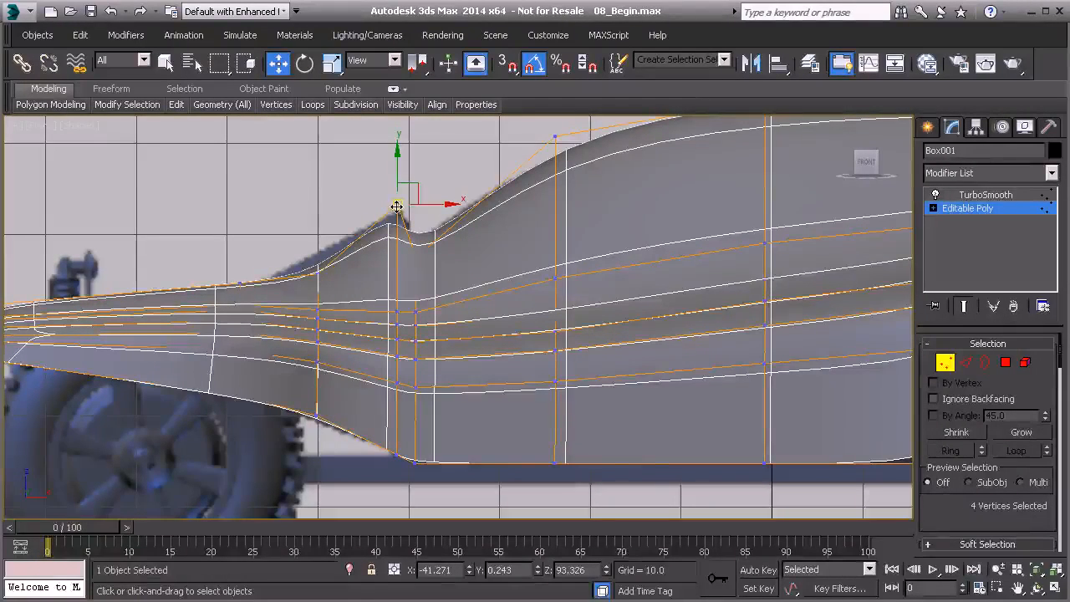
pyautogui.moveTo(374, 176); pyautogui.dragTo(398, 475)
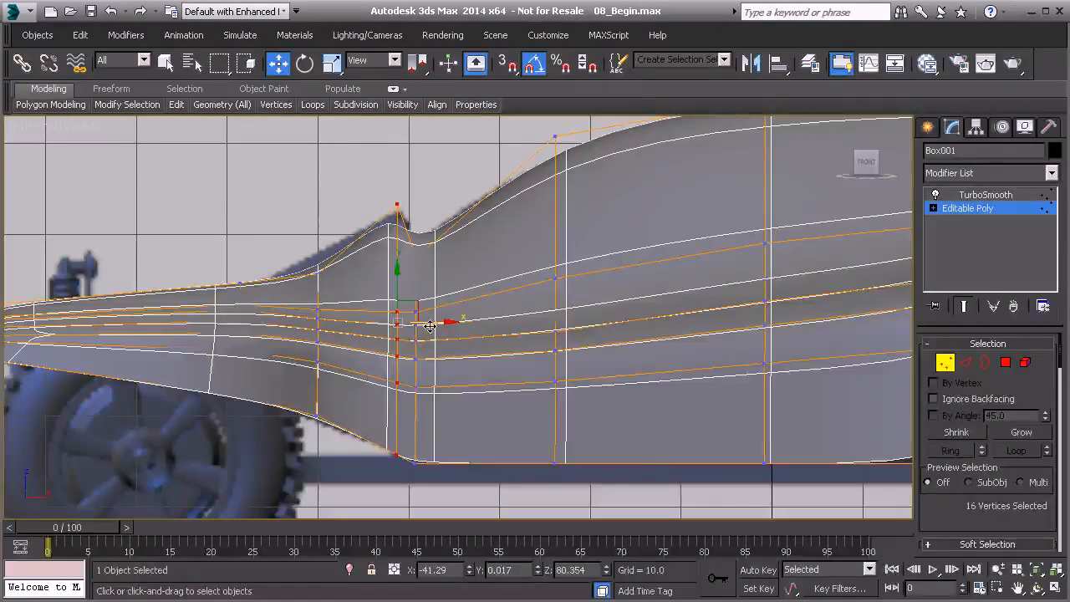
pyautogui.moveTo(433, 322); pyautogui.dragTo(438, 322)
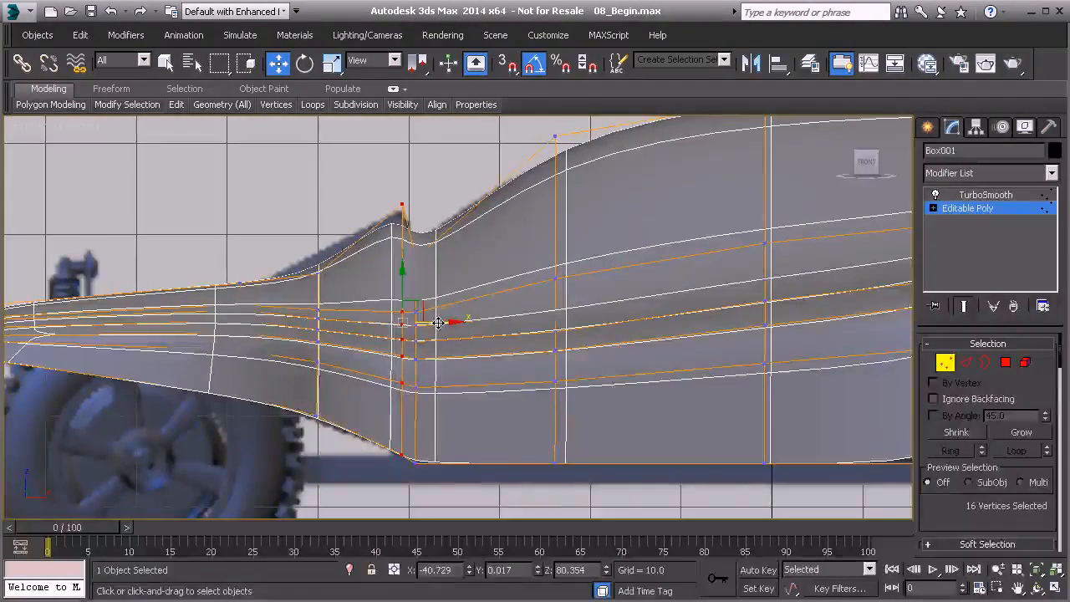
pyautogui.hotkey('ctrl', 'z')
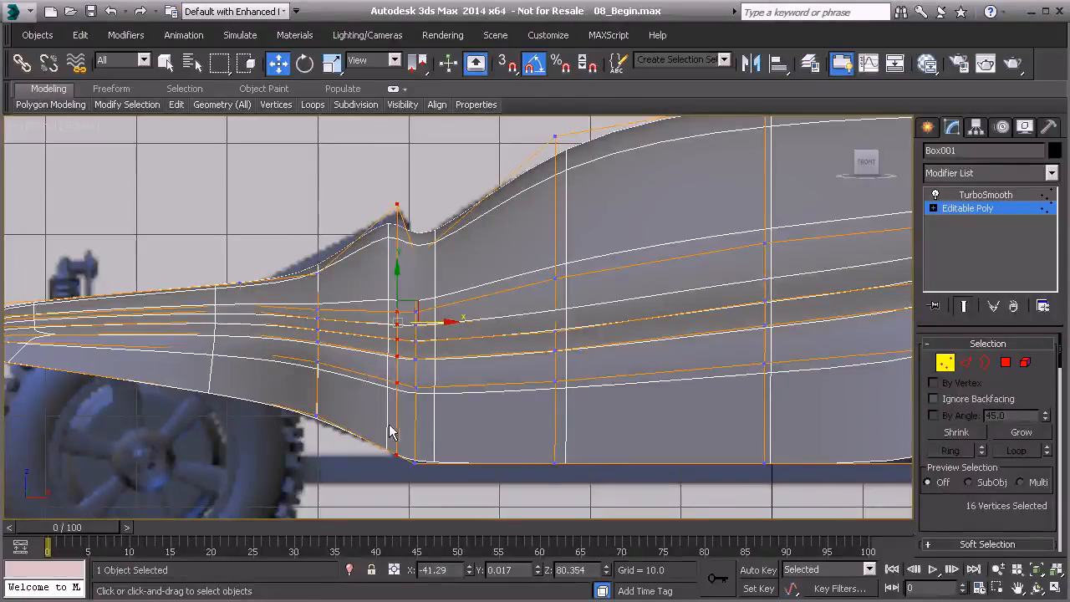
# Step: Shift the lip's peak vertices slightly toward the cockpit and raise the top vertices of the next loop forward to the reference outline
pyautogui.moveTo(370, 196); pyautogui.dragTo(429, 204)
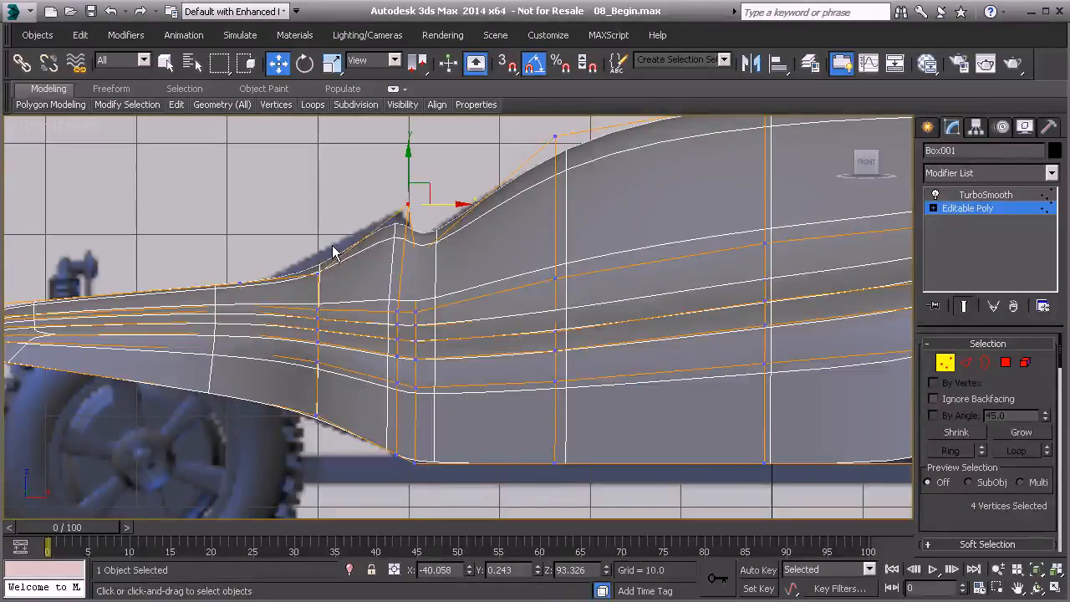
pyautogui.moveTo(300, 251); pyautogui.dragTo(318, 206)
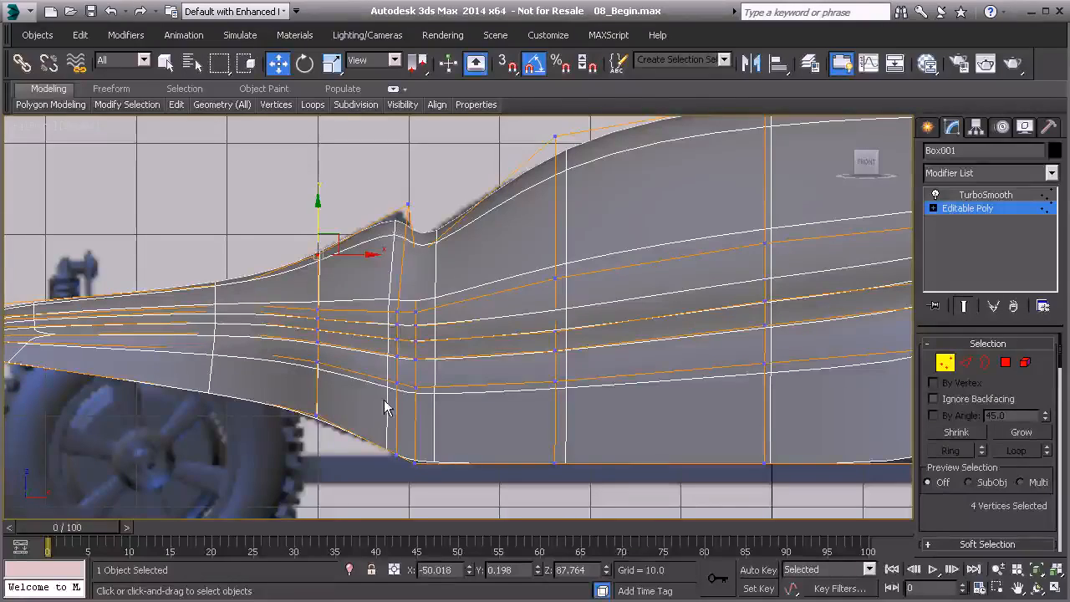
# Step: Use Swift Loop to insert a supporting edge loop just ahead of the raised cowl lip
pyautogui.moveTo(177, 104)
pyautogui.click(308, 149)
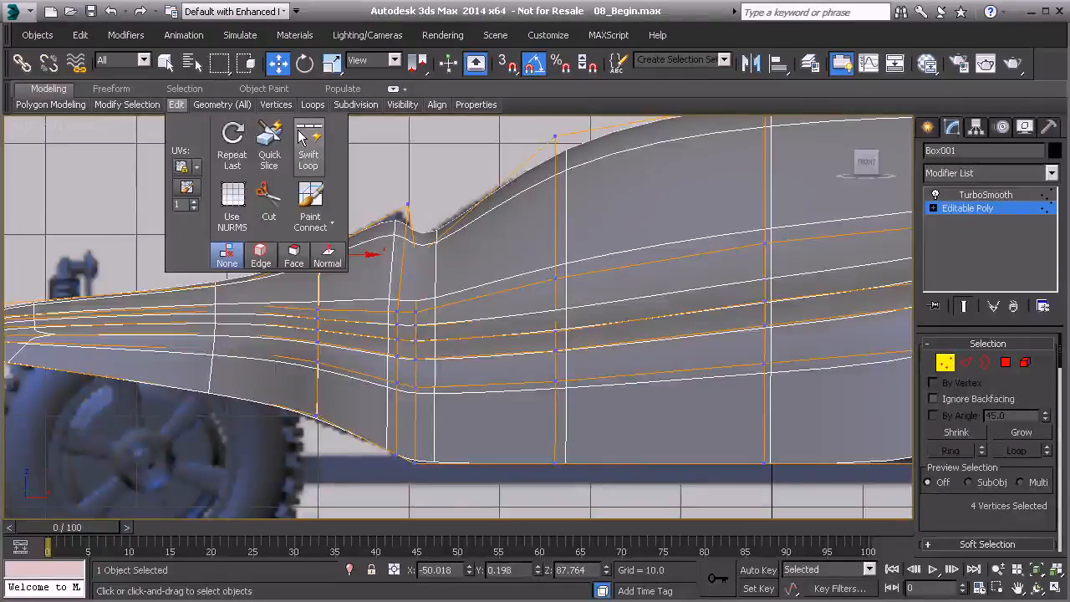
pyautogui.click(401, 210)
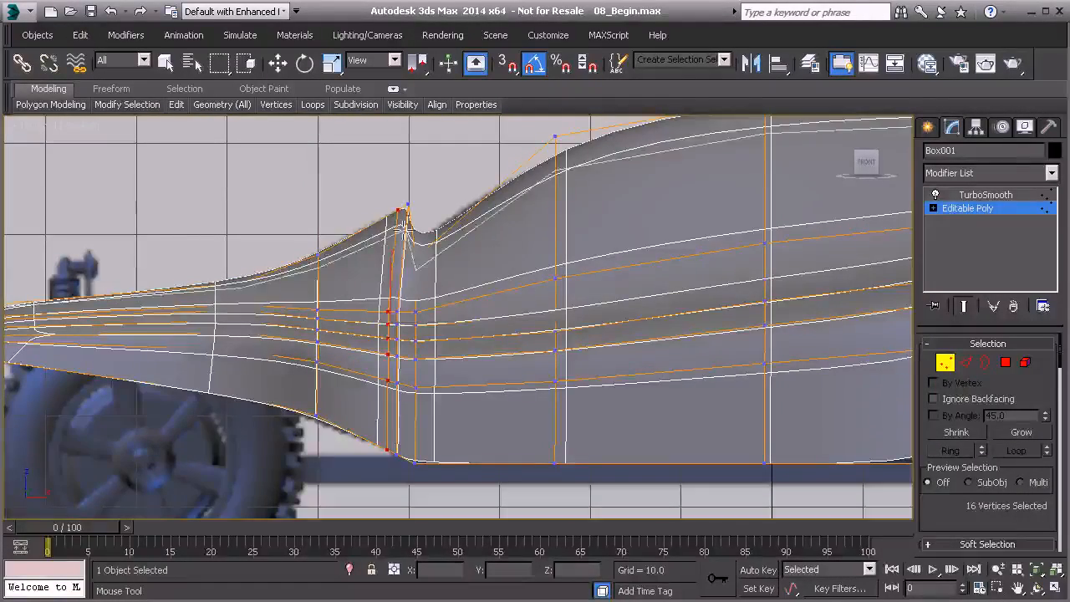
pyautogui.press('w')
# Step: In the Perspective view, use Swift Loop to insert another supporting edge loop just behind the cowl lip
pyautogui.scroll(-2, 418, 302)
pyautogui.keyDown('alt'); pyautogui.moveTo(417, 302); pyautogui.dragTo(433, 267, button='middle'); pyautogui.keyUp('alt')
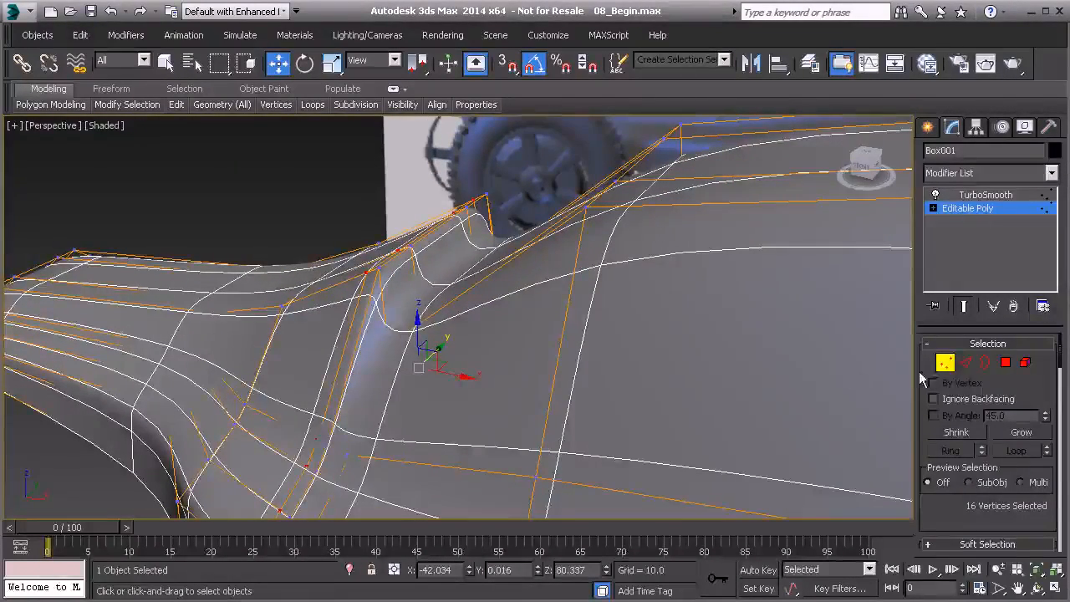
pyautogui.moveTo(177, 105)
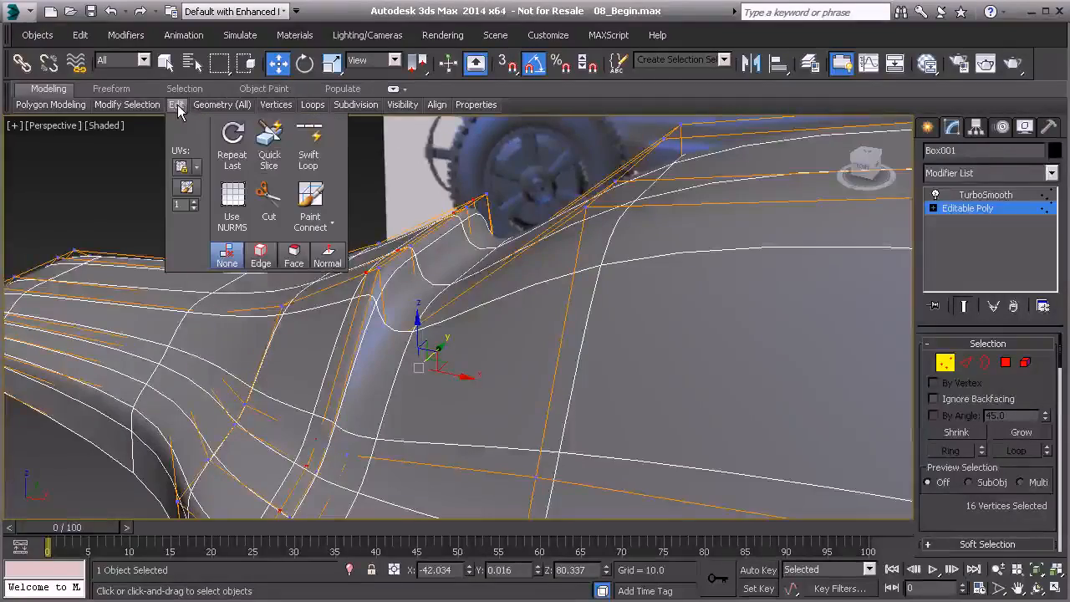
pyautogui.click(316, 149)
pyautogui.keyDown('alt'); pyautogui.moveTo(441, 286); pyautogui.dragTo(437, 248, button='middle'); pyautogui.keyUp('alt')
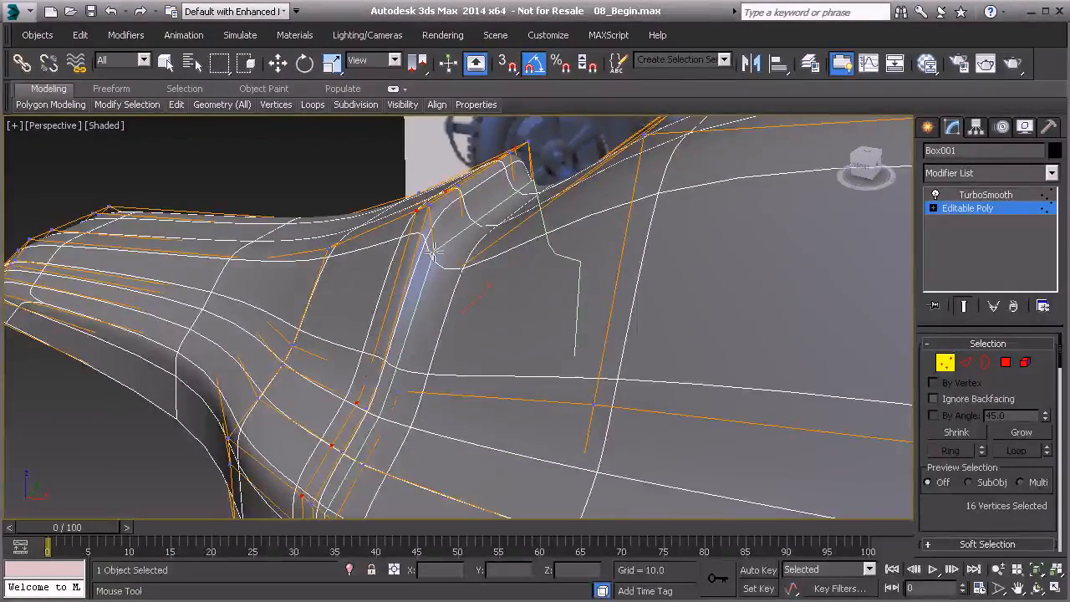
pyautogui.keyDown('alt'); pyautogui.moveTo(433, 251); pyautogui.dragTo(585, 276, button='middle'); pyautogui.keyUp('alt')
pyautogui.press('w')
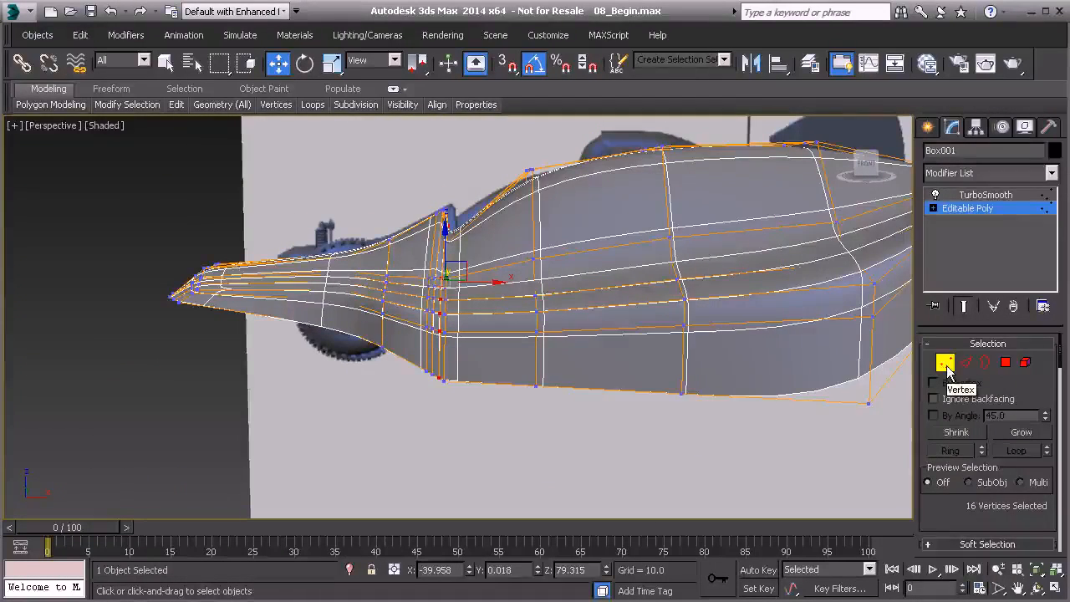
# Step: Exit Vertex level, deselect the body and examine the smoothed crease running from the cowl lip down the side
pyautogui.click(947, 367)
pyautogui.click(577, 472)
pyautogui.moveTo(451, 341)
pyautogui.mouseDown(button='middle')
pyautogui.moveTo(425, 326)
pyautogui.moveTo(437, 323)
pyautogui.moveTo(460, 396)
pyautogui.moveTo(397, 369)
pyautogui.moveTo(418, 351)
pyautogui.moveTo(445, 237)
pyautogui.moveTo(401, 222)
pyautogui.moveTo(360, 251)
pyautogui.moveTo(320, 340)
pyautogui.moveTo(318, 314)
pyautogui.moveTo(432, 346)
pyautogui.moveTo(464, 325)
pyautogui.moveTo(509, 335)
pyautogui.moveTo(446, 267)
pyautogui.moveTo(466, 356)
pyautogui.moveTo(469, 344)
pyautogui.mouseUp(button='middle')
pyautogui.scroll(3, 426, 324)
pyautogui.keyDown('alt'); pyautogui.moveTo(388, 306); pyautogui.dragTo(365, 334, button='middle'); pyautogui.keyUp('alt')
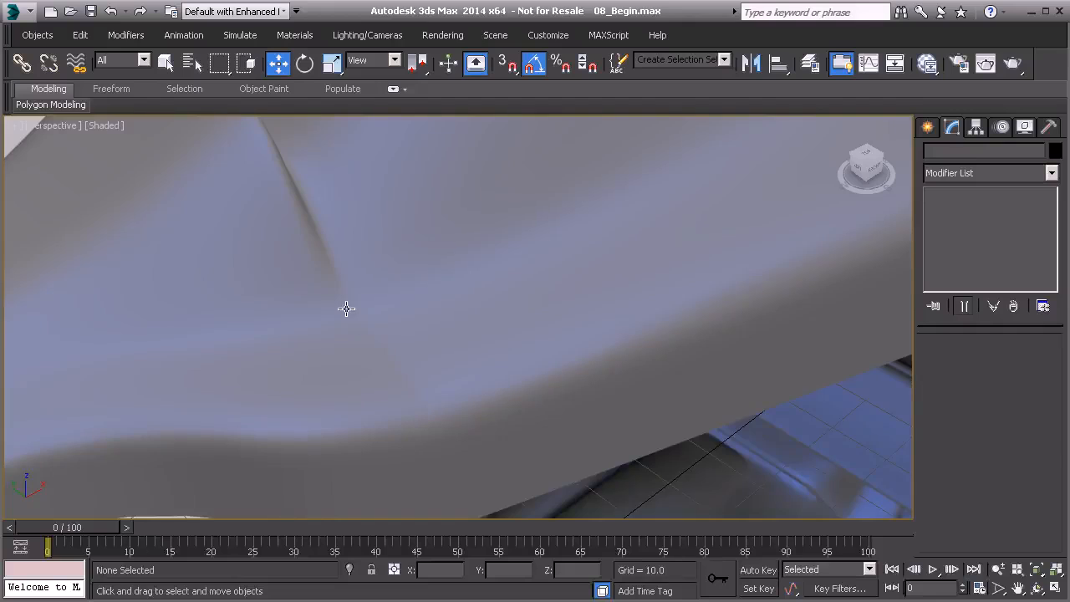
# Step: Reselect the body, turn off TurboSmooth's Isoline Display and inspect the dense mesh around the crease
pyautogui.click(437, 284)
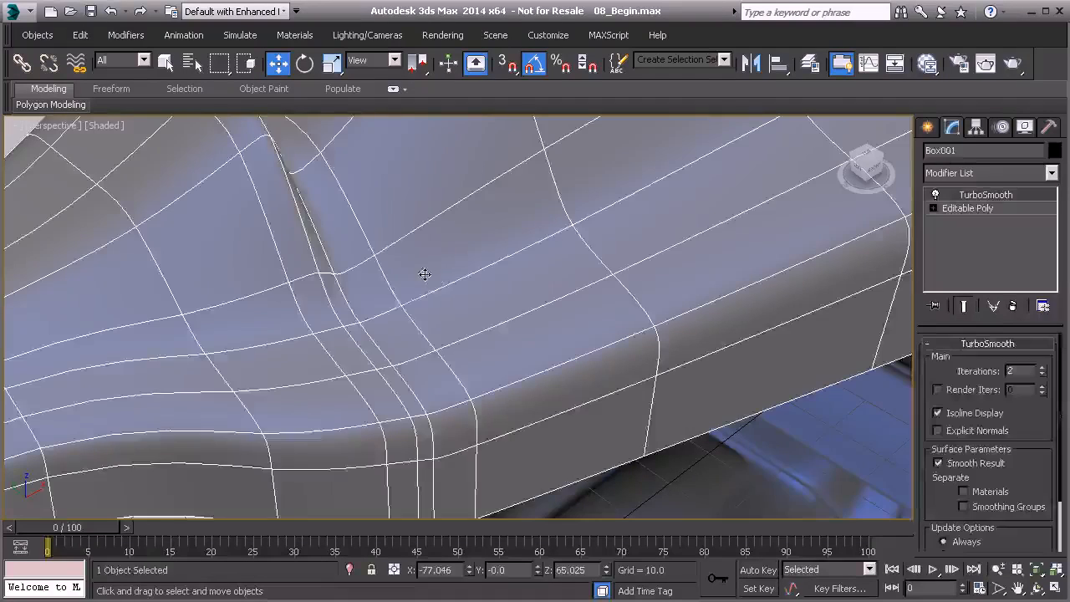
pyautogui.click(938, 412)
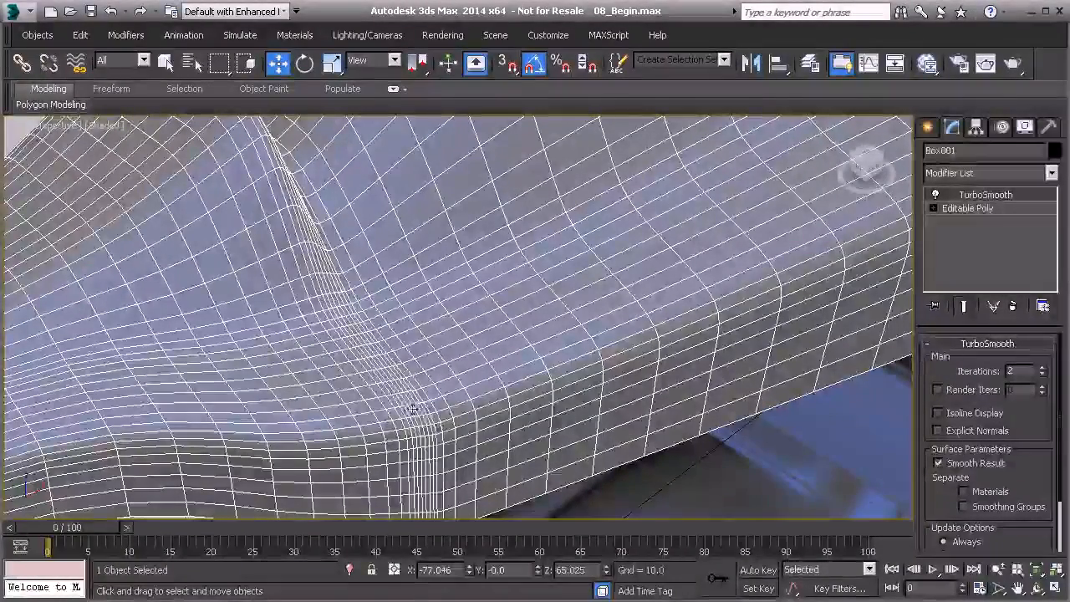
pyautogui.moveTo(430, 452); pyautogui.dragTo(464, 404, button='middle')
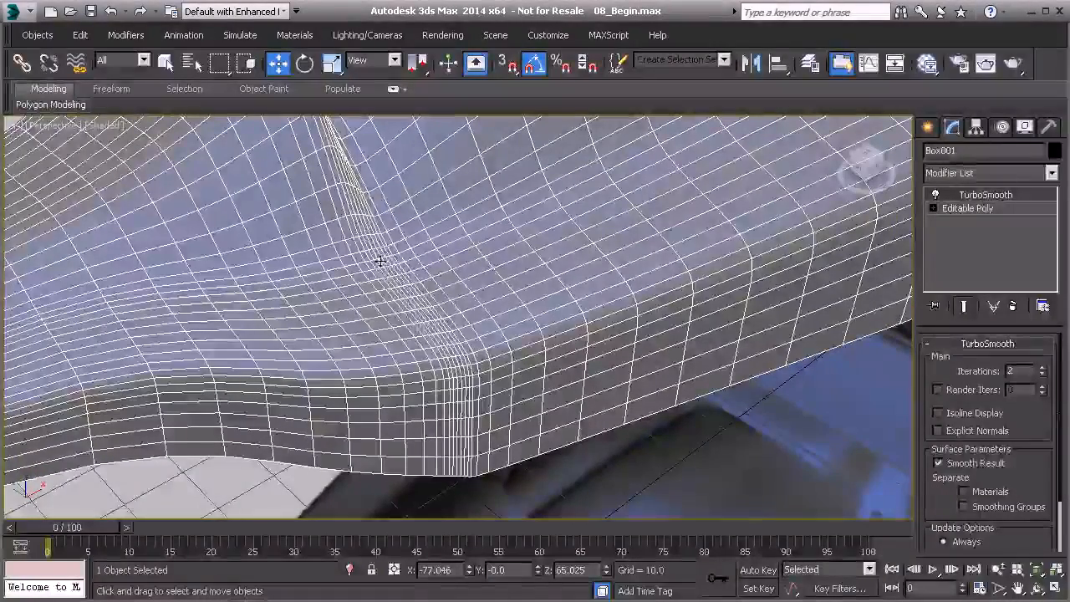
pyautogui.moveTo(451, 350)
pyautogui.keyDown('alt'); pyautogui.mouseDown(button='middle')
pyautogui.moveTo(426, 334)
pyautogui.moveTo(449, 351)
pyautogui.mouseUp(button='middle'); pyautogui.keyUp('alt')
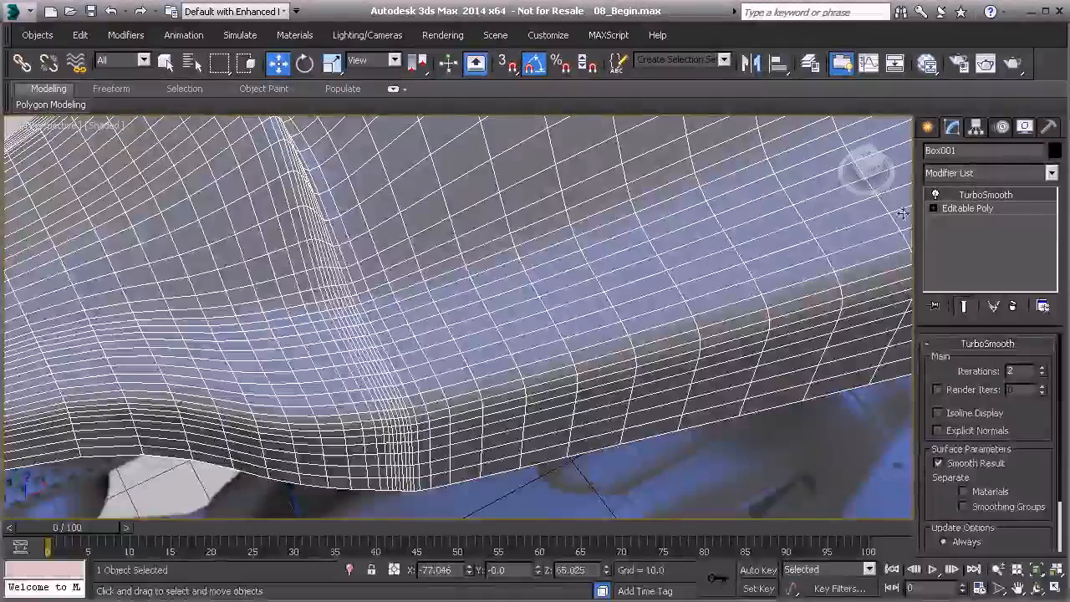
# Step: Return to Vertex level of the Editable Poly at the lower crease and set the movement constraint to Edge
pyautogui.click(968, 208)
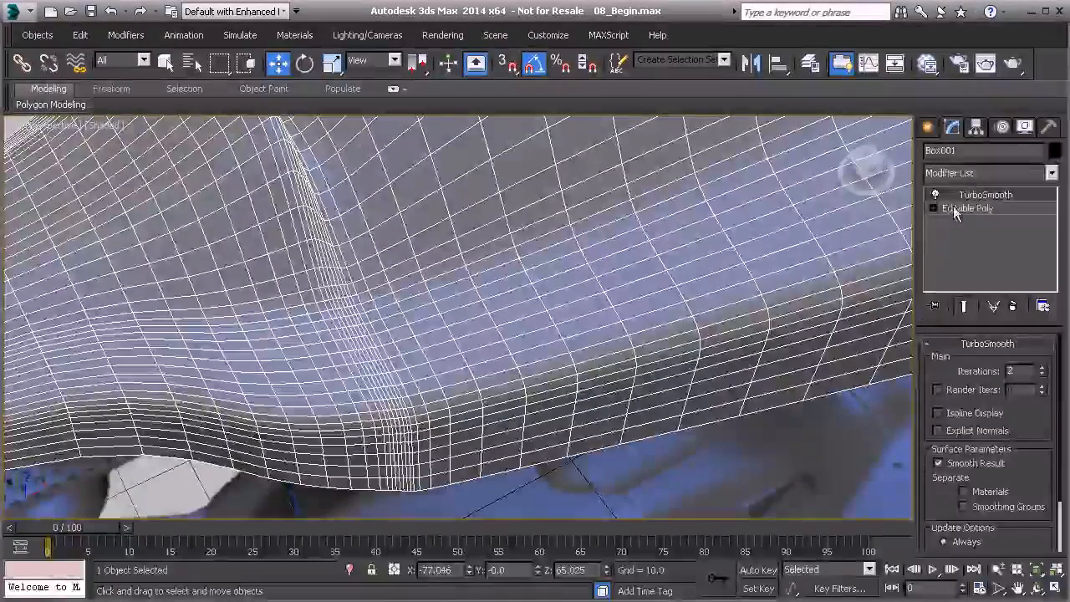
pyautogui.click(944, 365)
pyautogui.moveTo(466, 416); pyautogui.dragTo(458, 310, button='middle')
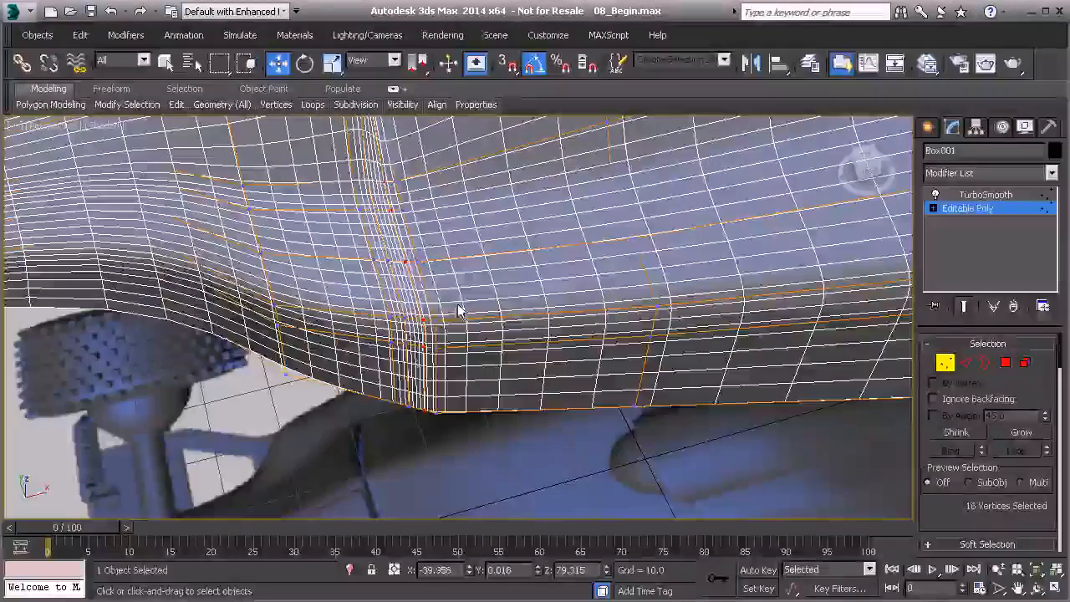
pyautogui.click(412, 263)
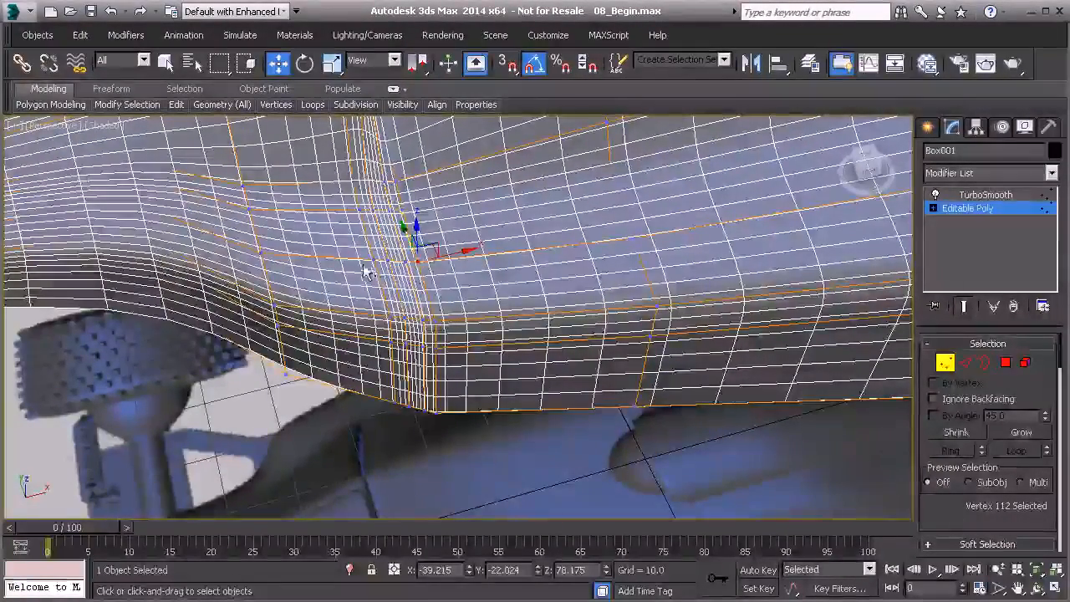
pyautogui.scroll(-10, 995, 434)
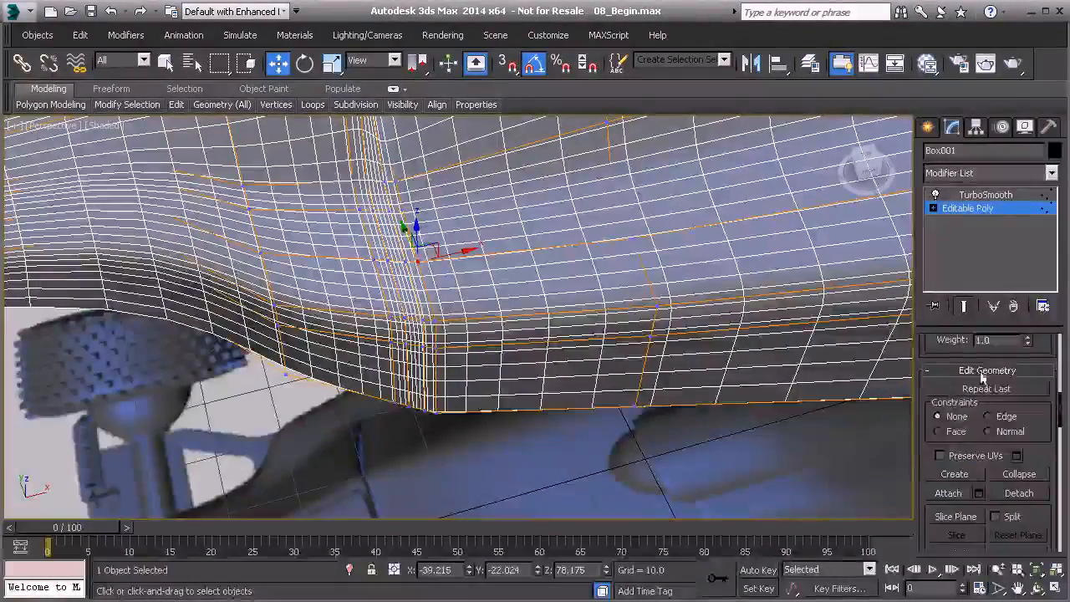
pyautogui.click(987, 416)
# Step: Slide the crowded crease vertices apart along their edges on the body's side ledge and lower side wall
pyautogui.keyDown('alt'); pyautogui.moveTo(365, 247); pyautogui.dragTo(393, 260, button='middle'); pyautogui.keyUp('alt')
pyautogui.scroll(3, 392, 260)
pyautogui.moveTo(343, 238); pyautogui.dragTo(494, 294)
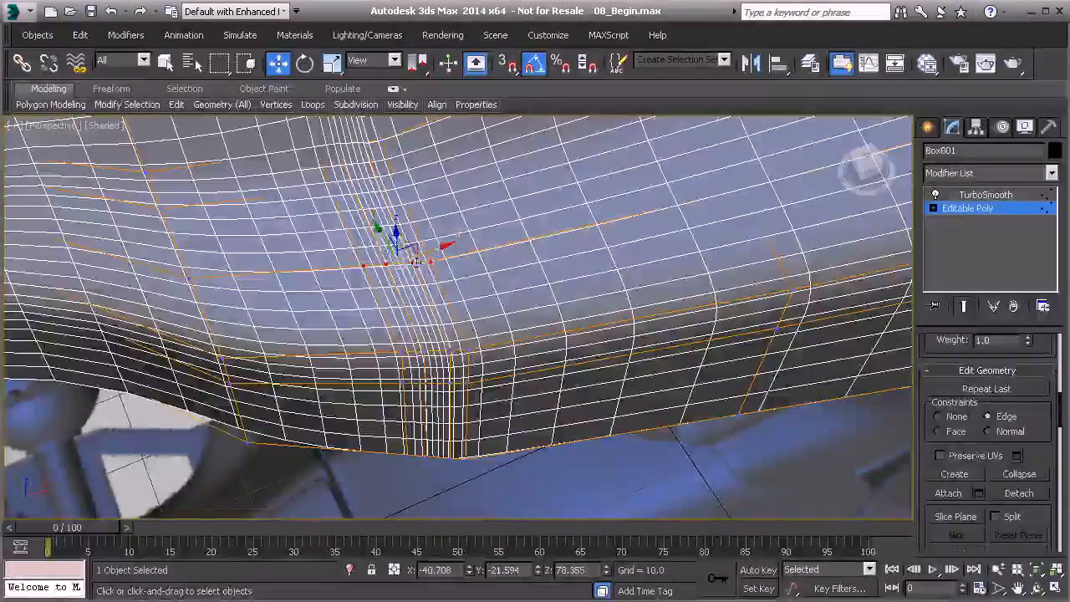
pyautogui.moveTo(432, 261); pyautogui.dragTo(450, 270)
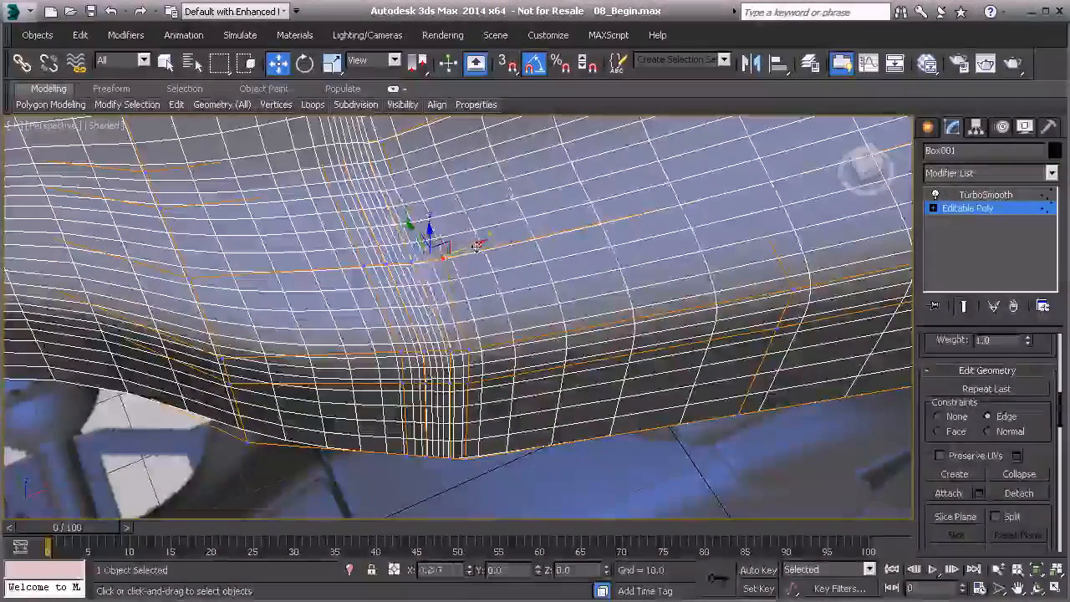
pyautogui.moveTo(470, 247); pyautogui.dragTo(545, 248)
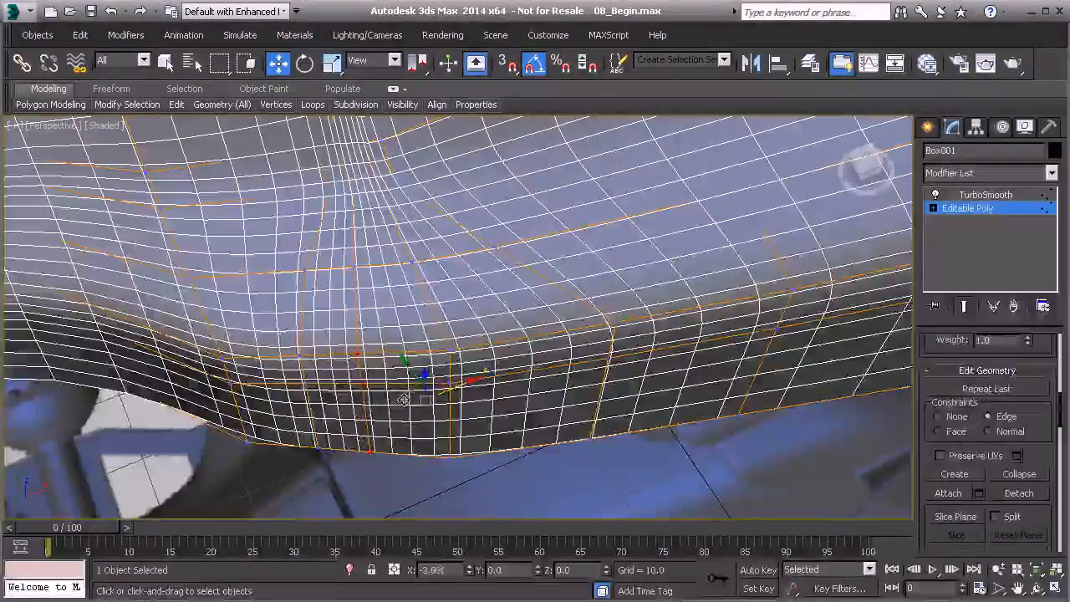
# Step: Slide the crowded vertices at the base of the cowl lip apart along their edges
pyautogui.moveTo(349, 218); pyautogui.dragTo(383, 326, button='middle')
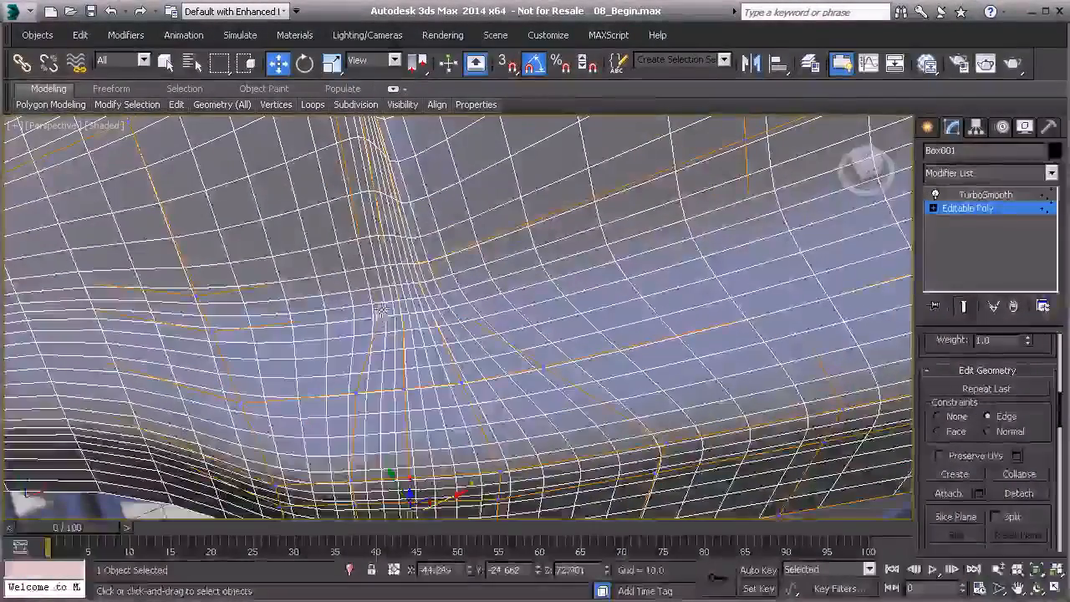
pyautogui.click(386, 306)
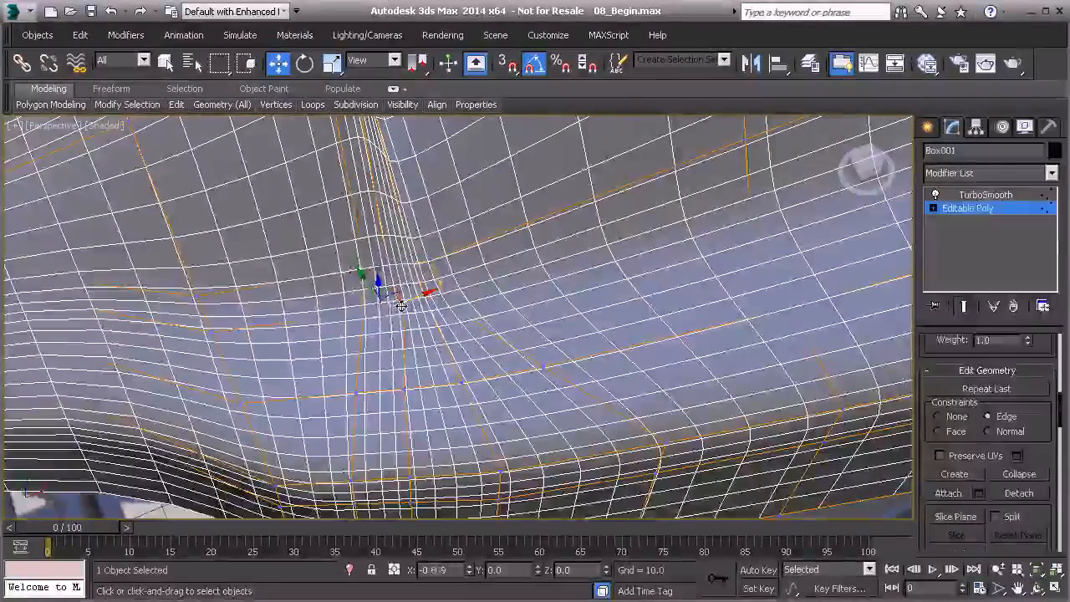
pyautogui.click(361, 283)
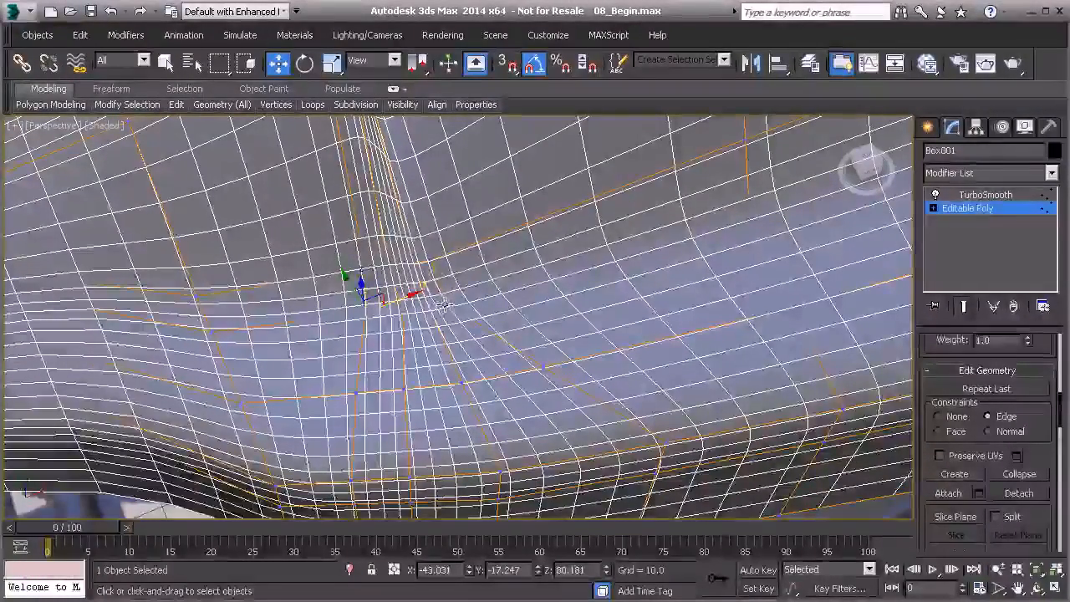
pyautogui.moveTo(463, 291); pyautogui.dragTo(470, 287)
# Step: Orbit to the body's rear section and turn TurboSmooth's Isoline Display back on
pyautogui.keyDown('alt'); pyautogui.moveTo(488, 324); pyautogui.dragTo(642, 319, button='middle'); pyautogui.keyUp('alt')
pyautogui.scroll(-2, 485, 352)
pyautogui.keyDown('alt'); pyautogui.moveTo(576, 280); pyautogui.dragTo(363, 346, button='middle'); pyautogui.keyUp('alt')
pyautogui.keyDown('alt'); pyautogui.moveTo(602, 347); pyautogui.dragTo(570, 361, button='middle'); pyautogui.keyUp('alt')
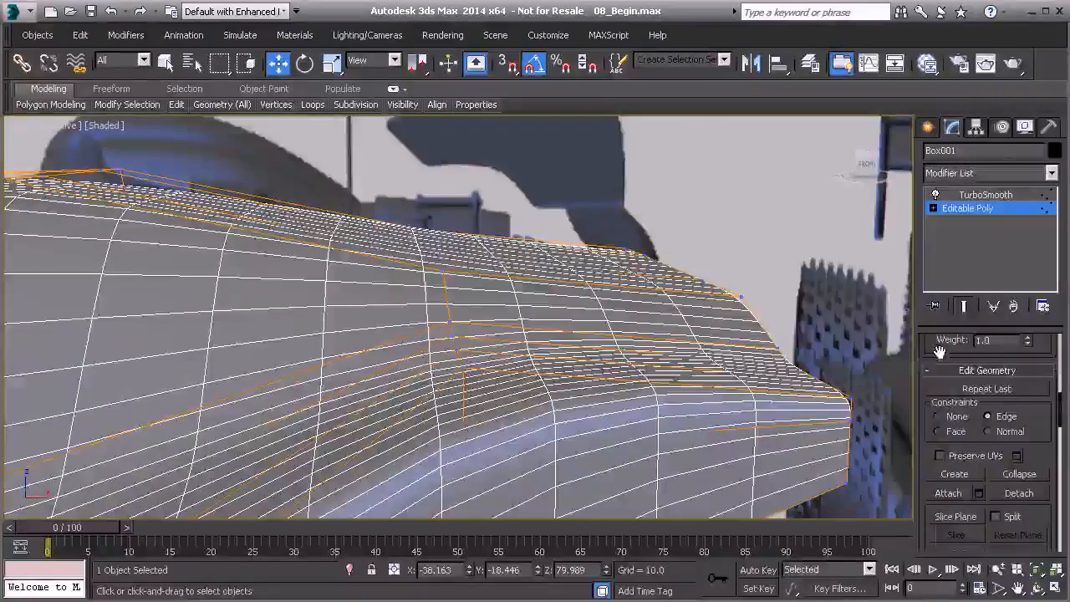
pyautogui.scroll(10, 955, 385)
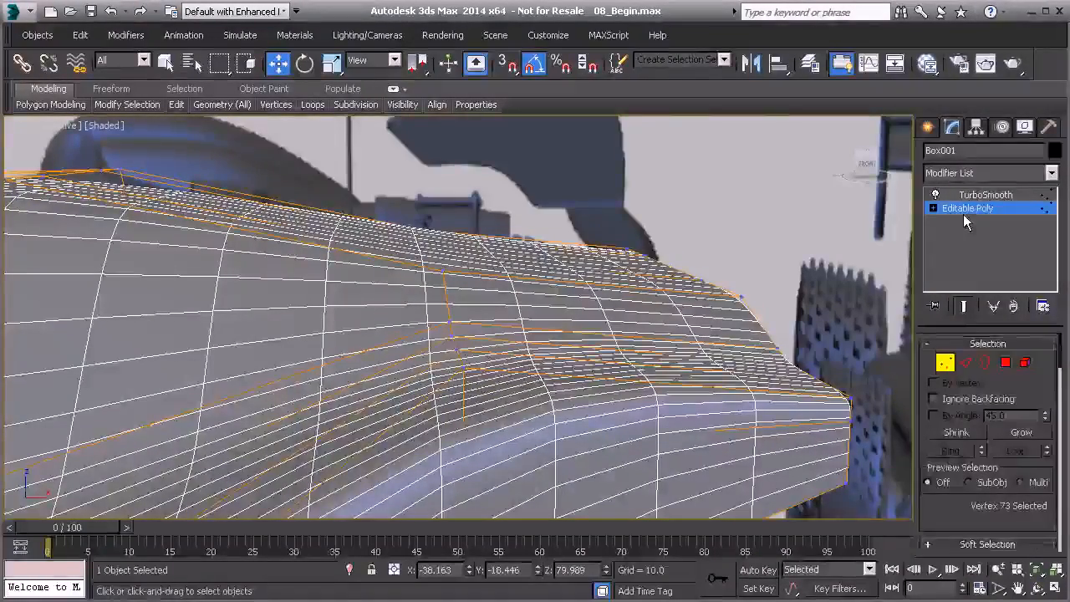
pyautogui.click(983, 195)
pyautogui.click(937, 413)
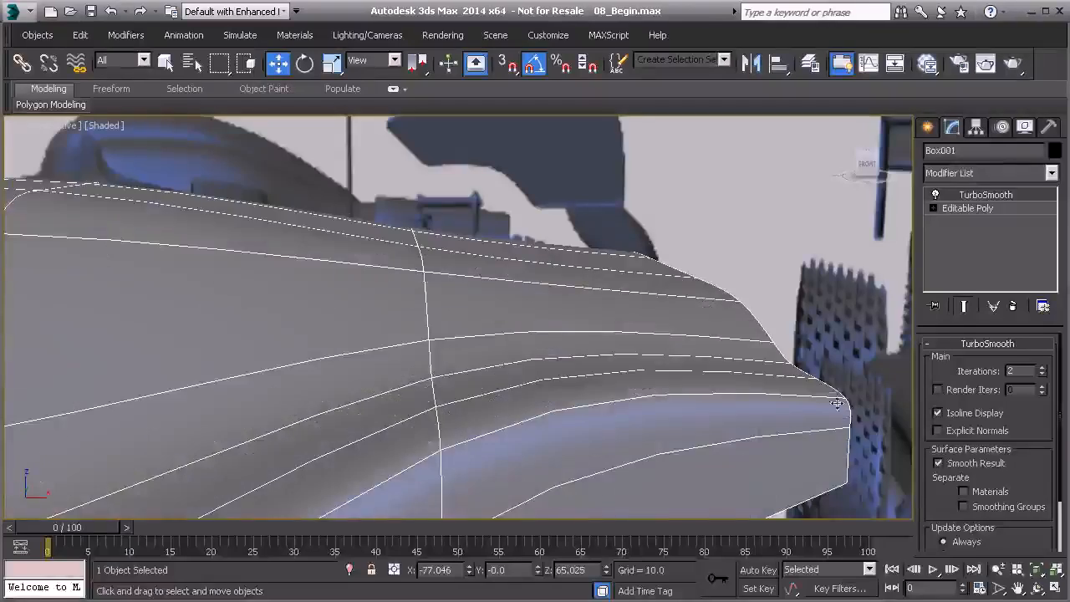
# Step: Enter Edge level of the Editable Poly and start Swift Loop on the body's rear section
pyautogui.click(967, 209)
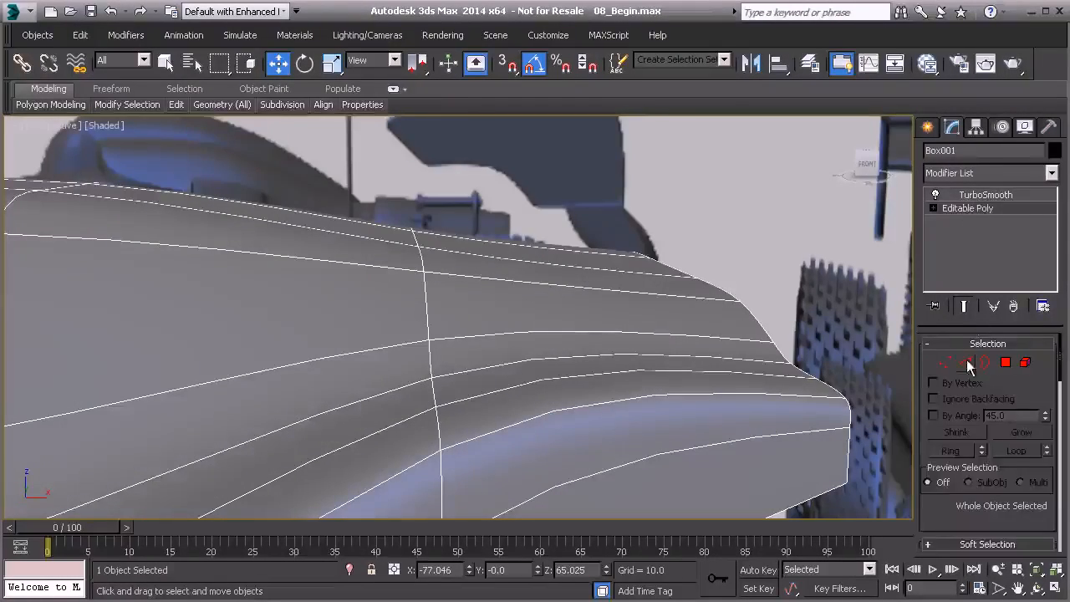
pyautogui.click(967, 362)
pyautogui.moveTo(454, 390); pyautogui.dragTo(493, 325, button='middle')
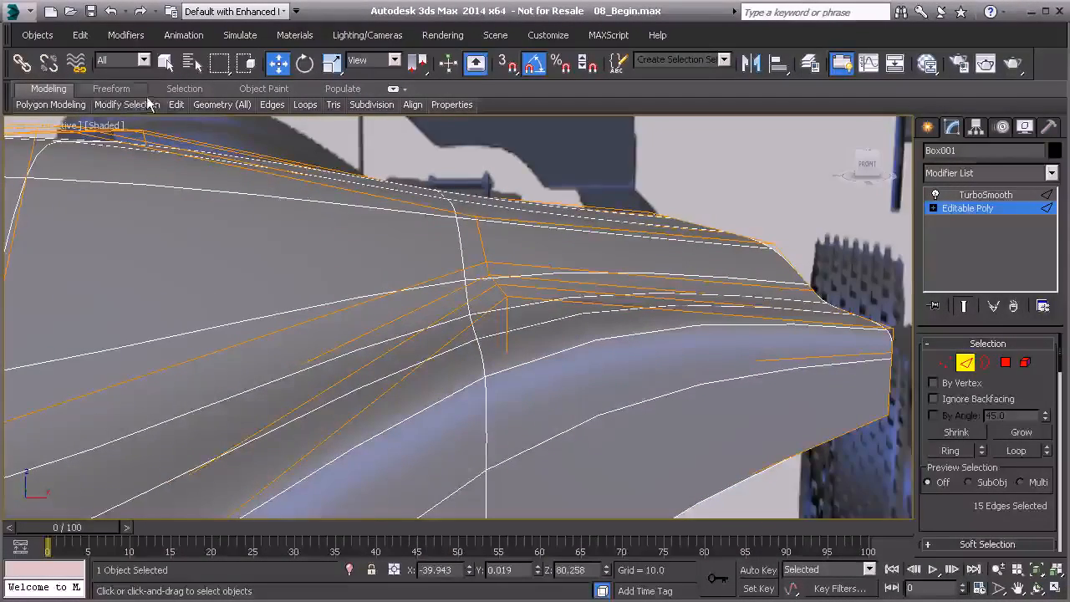
pyautogui.moveTo(174, 105)
pyautogui.click(309, 158)
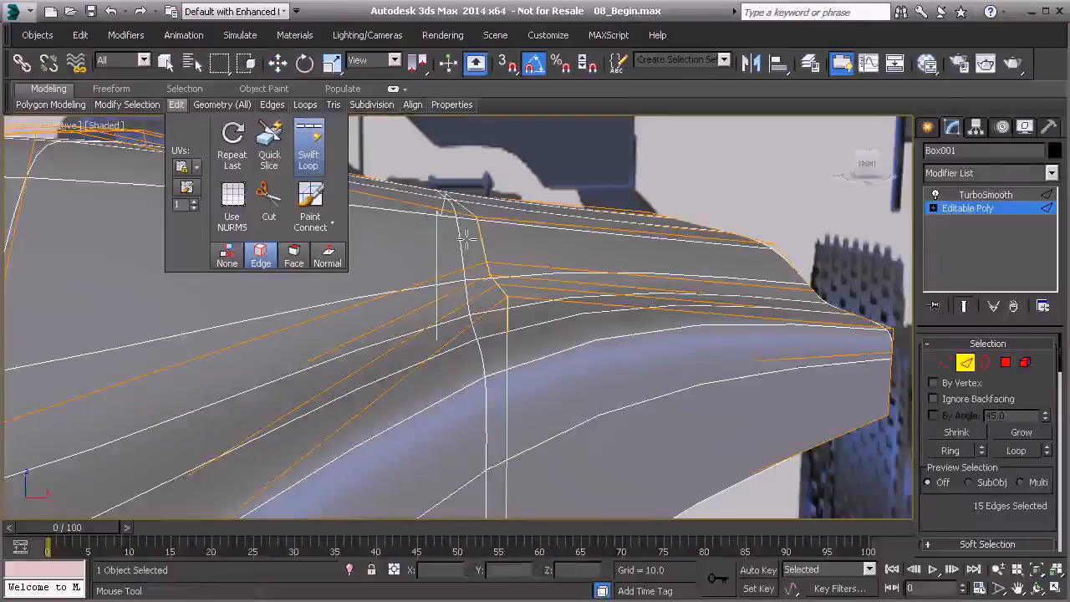